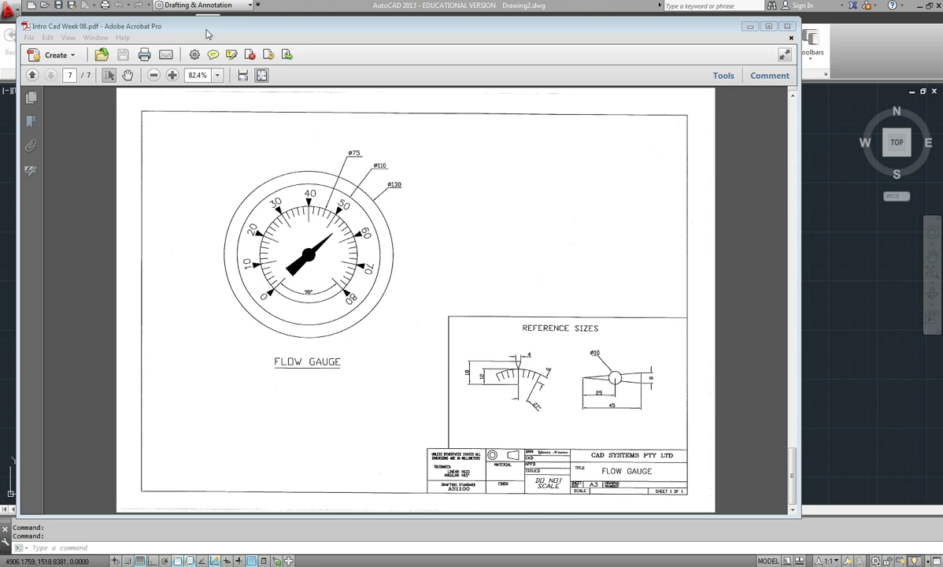
Minimize the Flow Gauge reference PDF to reveal the blank AutoCAD drawing.
{"action": "key", "text": "super+Down"}
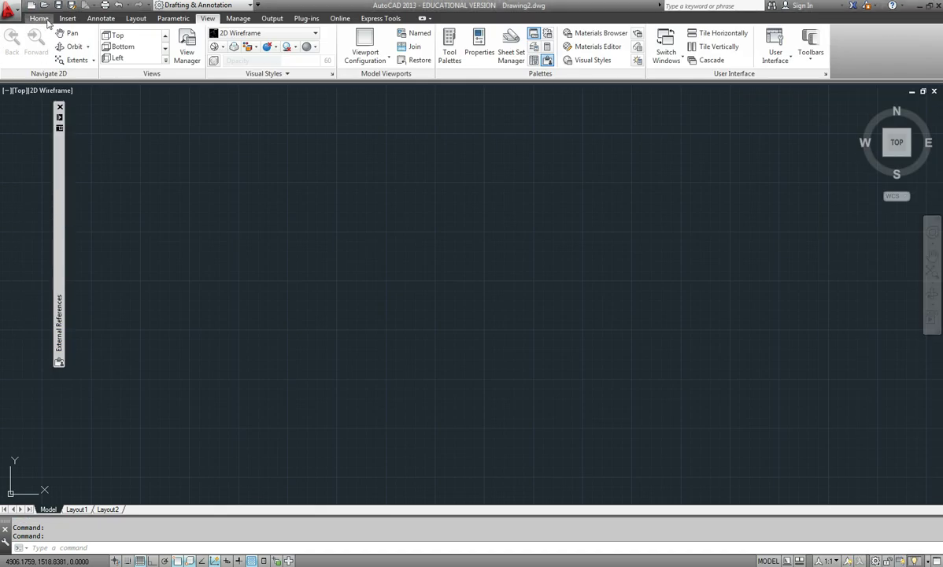
Draw a Ø75 circle at a picked centre point.
{"action": "left_click", "coordinate": [39, 18]}
{"action": "left_click", "coordinate": [63, 39]}
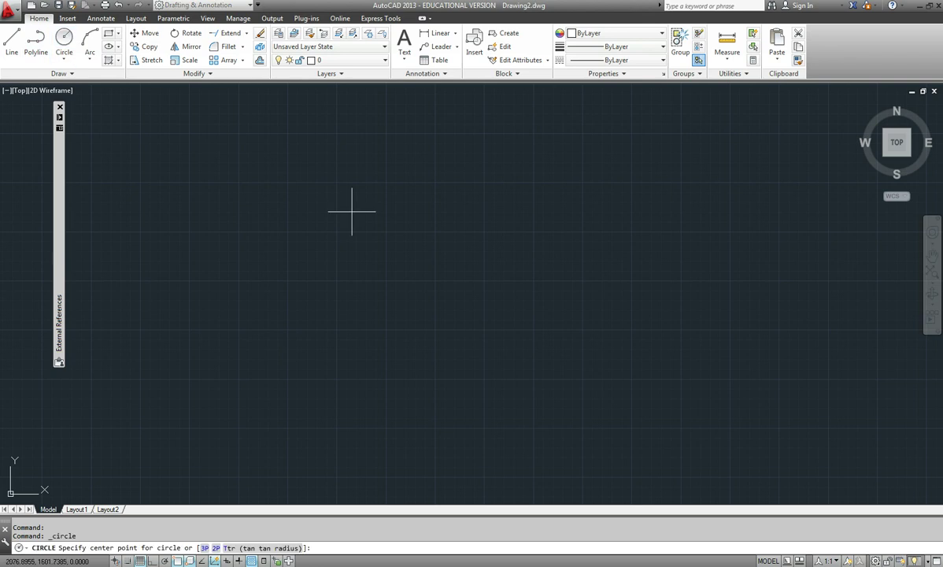
{"action": "left_click", "coordinate": [432, 285]}
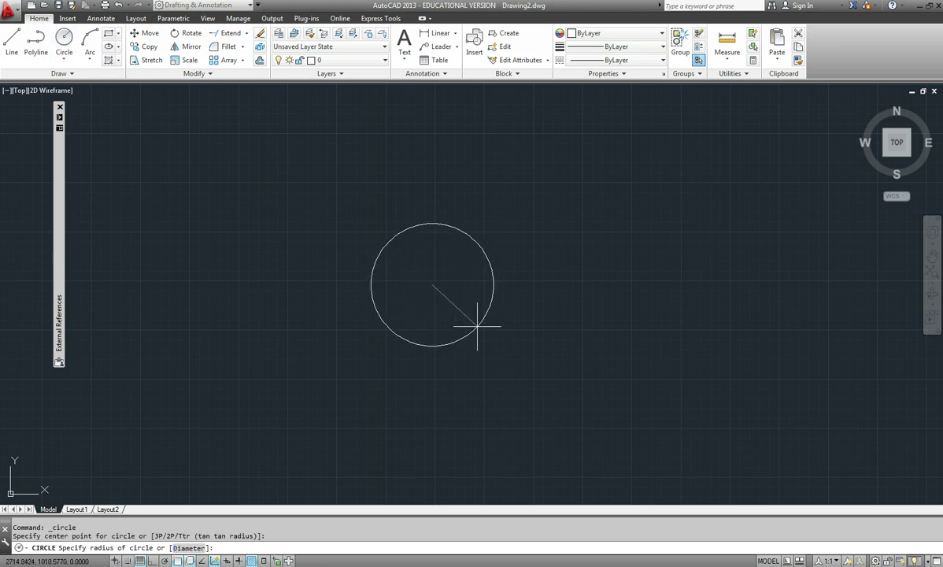
{"action": "type", "text": "d"}
{"action": "key", "text": "Return"}
{"action": "type", "text": "75"}
{"action": "key", "text": "Return"}
Draw a second circle of radius 55 on the same centre.
{"action": "left_click", "coordinate": [68, 44]}
{"action": "left_click", "coordinate": [433, 285]}
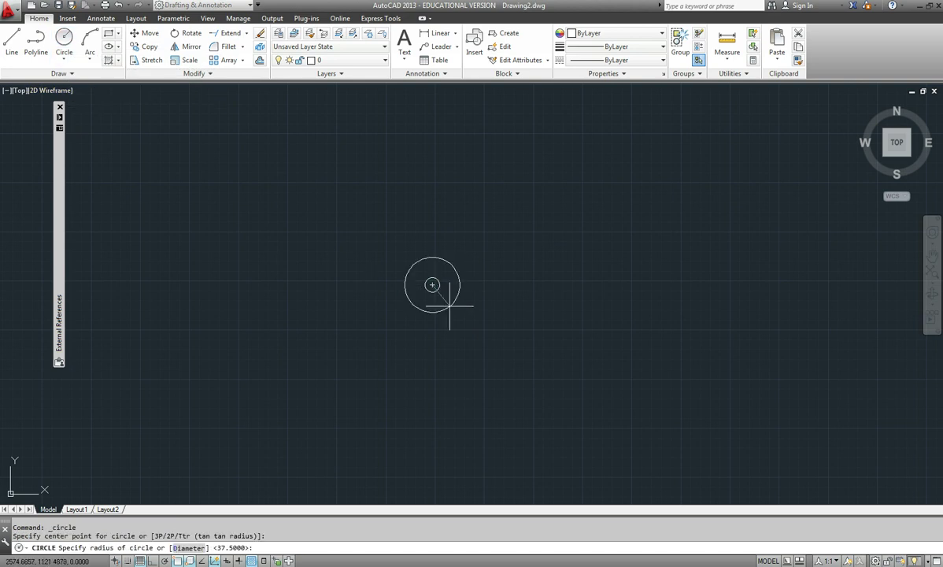
{"action": "type", "text": "11"}
{"action": "type", "text": "55"}
{"action": "key", "text": "Return"}
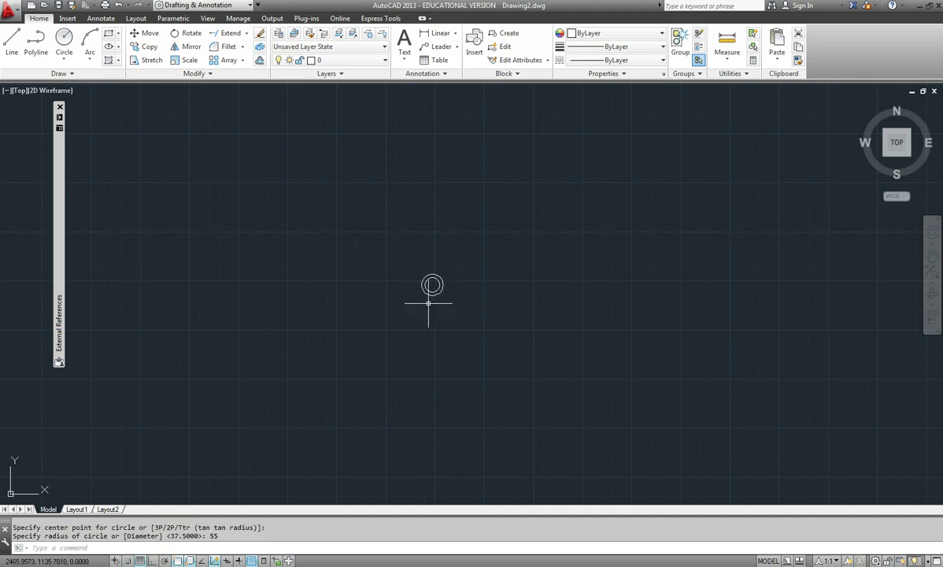
{"action": "scroll", "coordinate": [441, 287], "scroll_direction": "up", "scroll_amount": 10}
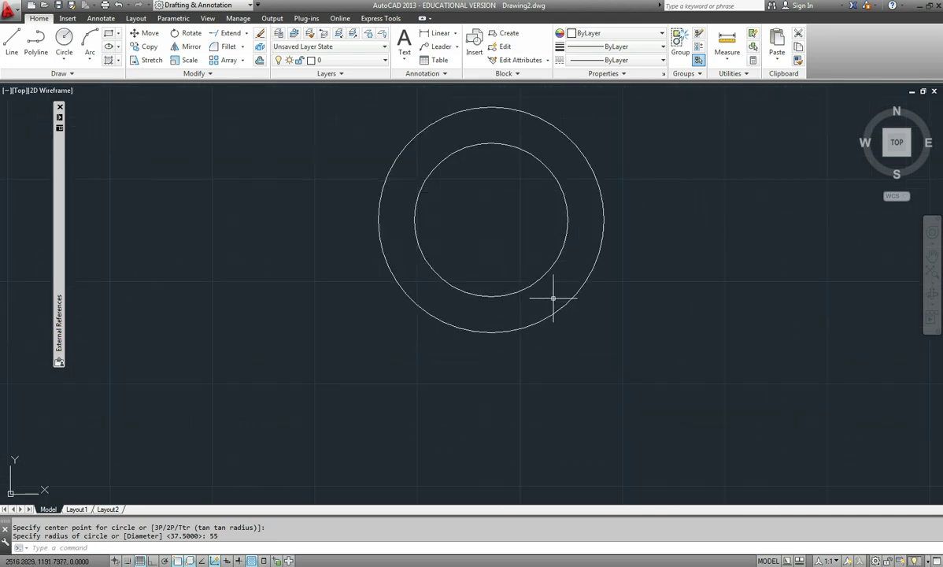
{"action": "middle_click_drag", "start_coordinate": [539, 293], "coordinate": [490, 379]}
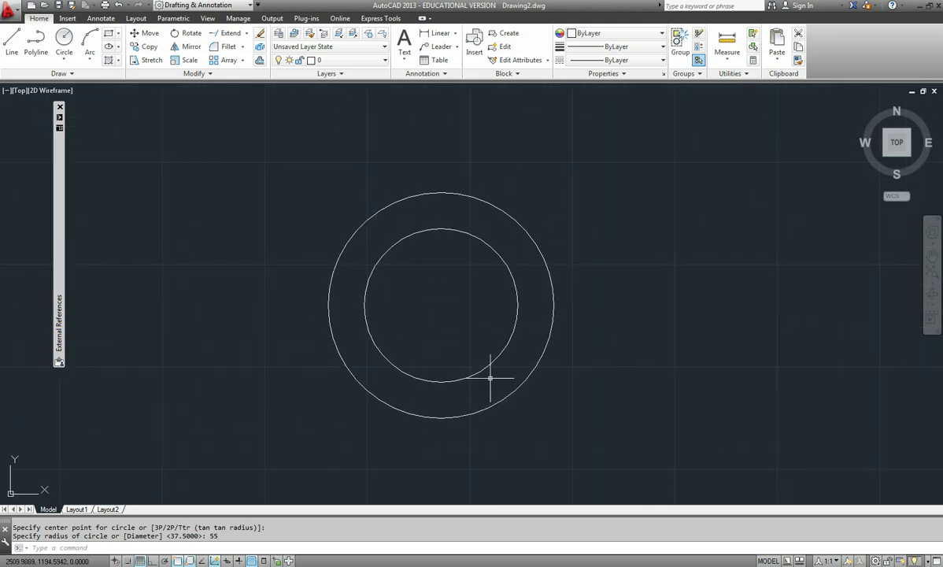
Add an outer Ø130 circle at the shared centre using Center, Diameter.
{"action": "left_click", "coordinate": [64, 40]}
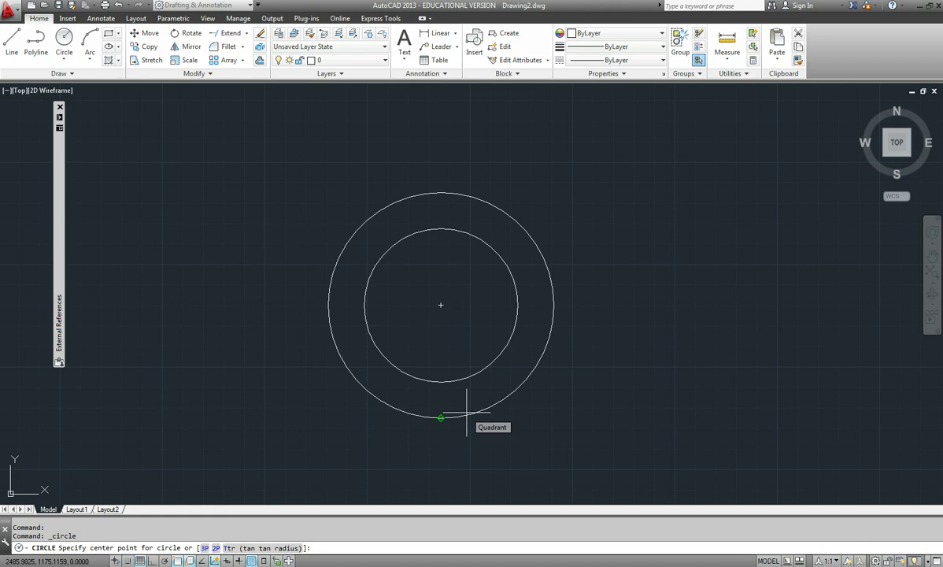
{"action": "type", "text": "d"}
{"action": "key", "text": "Return"}
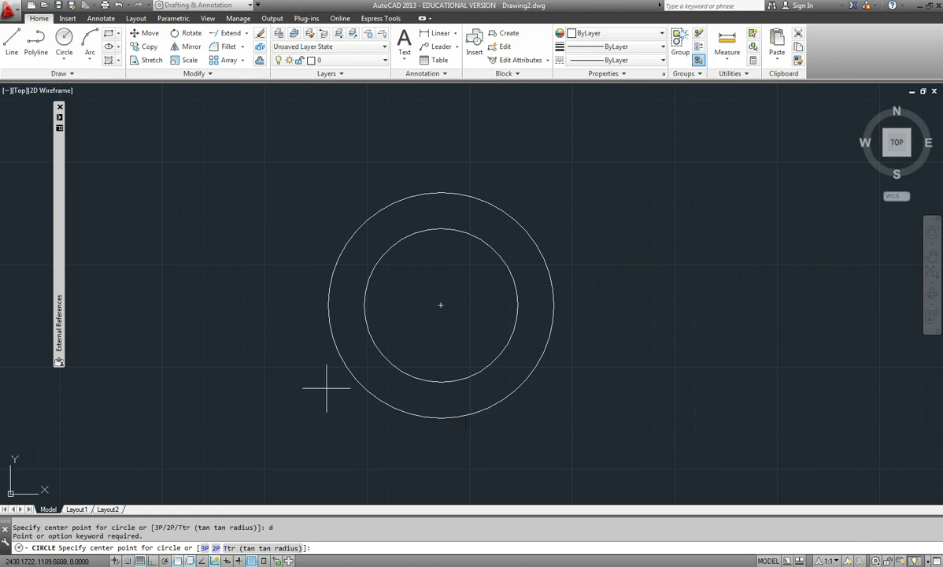
{"action": "left_click", "coordinate": [63, 59]}
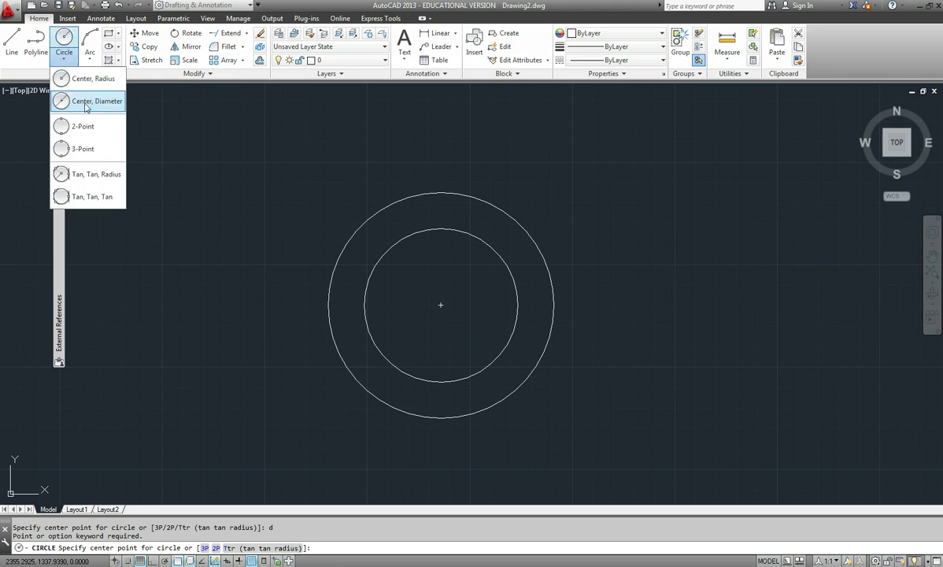
{"action": "left_click", "coordinate": [88, 101]}
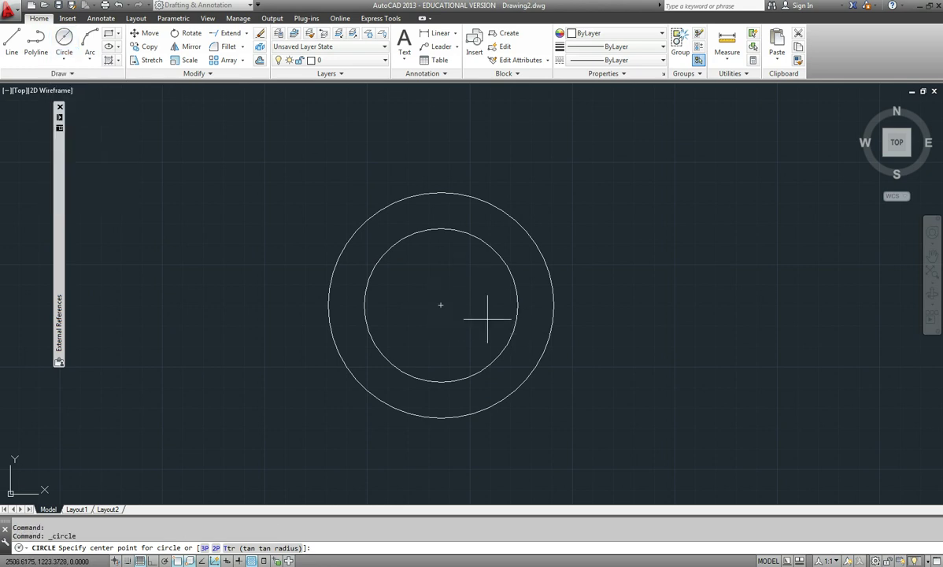
{"action": "left_click", "coordinate": [441, 305]}
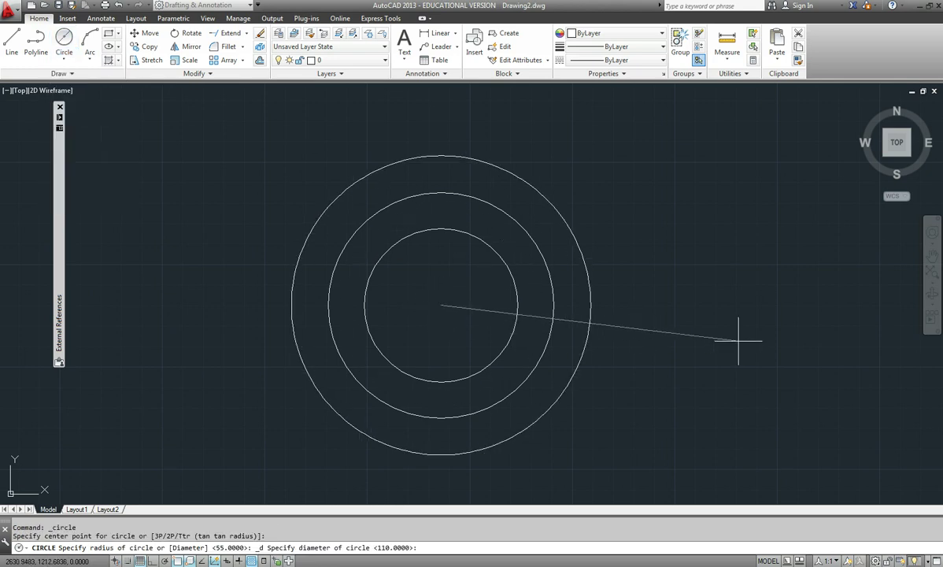
{"action": "type", "text": "130"}
{"action": "key", "text": "Return"}
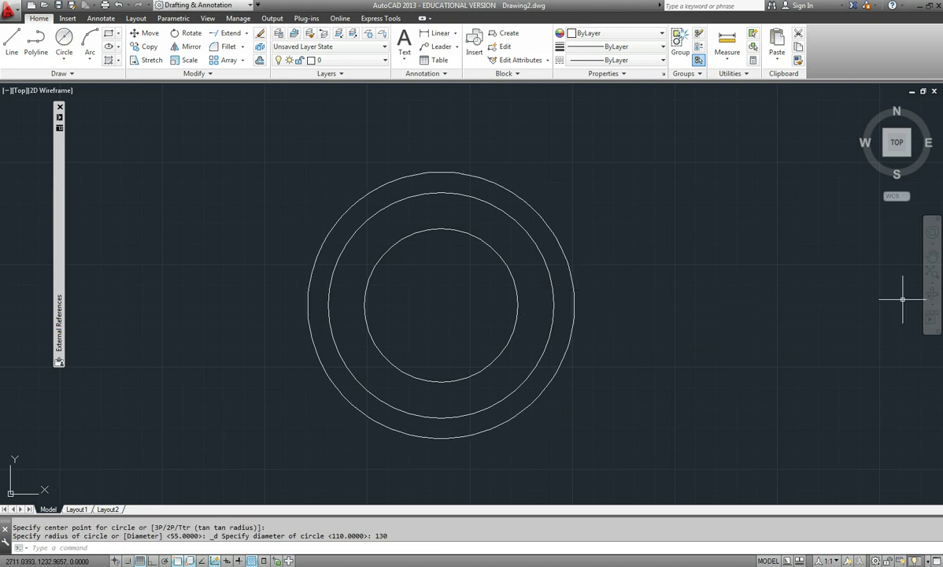
{"action": "key", "text": "alt+Tab"}
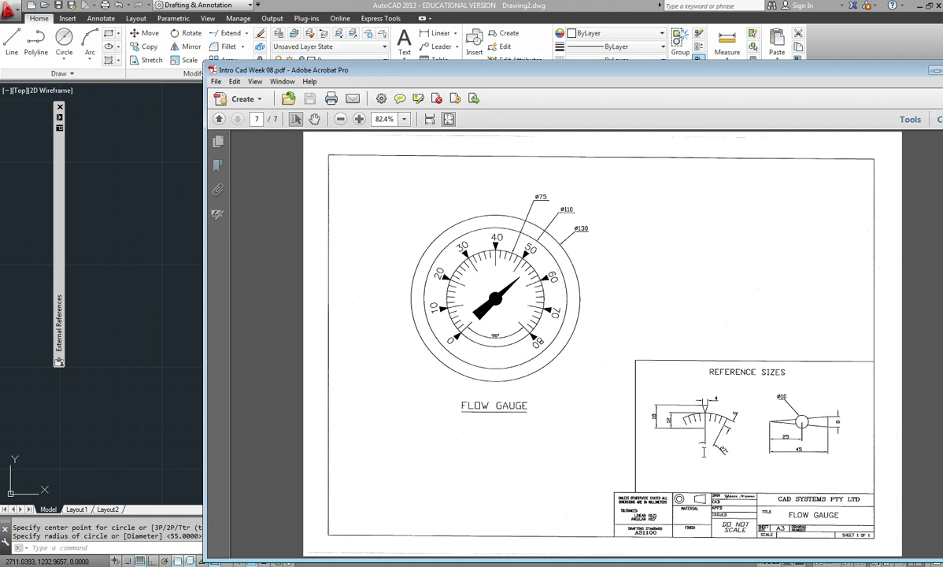
Browse the flow gauge sheet in Acrobat and zoom in to 125% to check the dial.
{"action": "scroll", "coordinate": [657, 419], "scroll_direction": "up", "scroll_amount": 2}
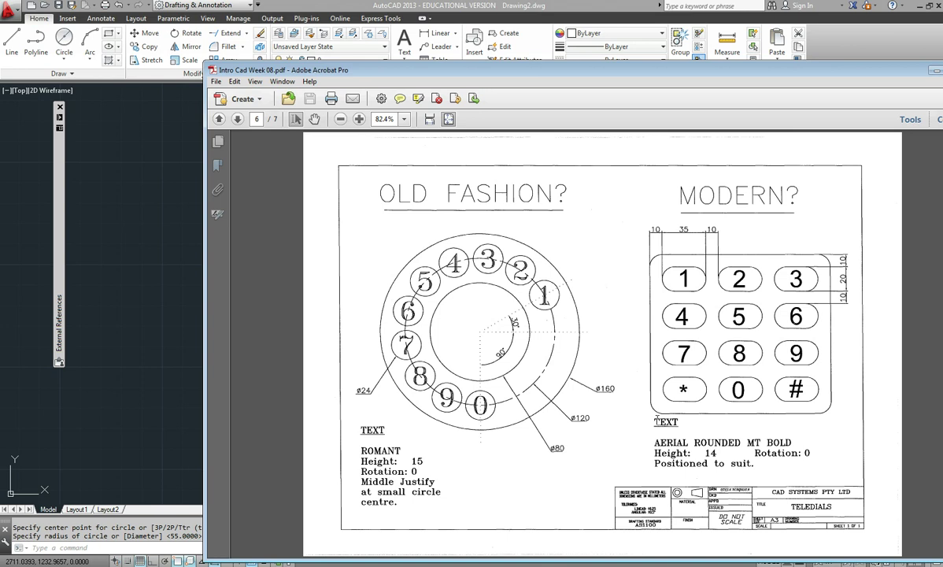
{"action": "scroll", "coordinate": [567, 445], "scroll_direction": "down", "scroll_amount": 2}
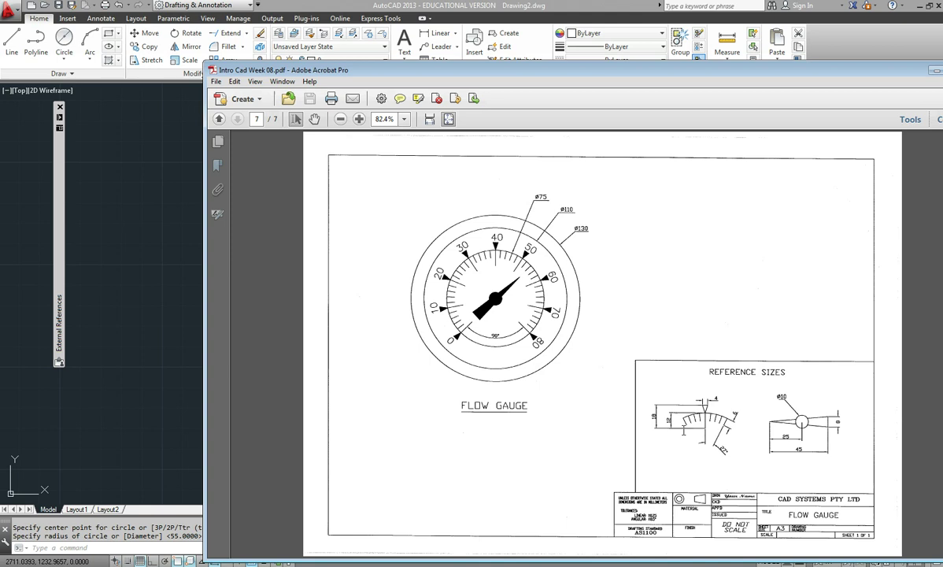
{"action": "left_click", "coordinate": [358, 119]}
{"action": "scroll", "coordinate": [796, 355], "scroll_direction": "down", "scroll_amount": 2}
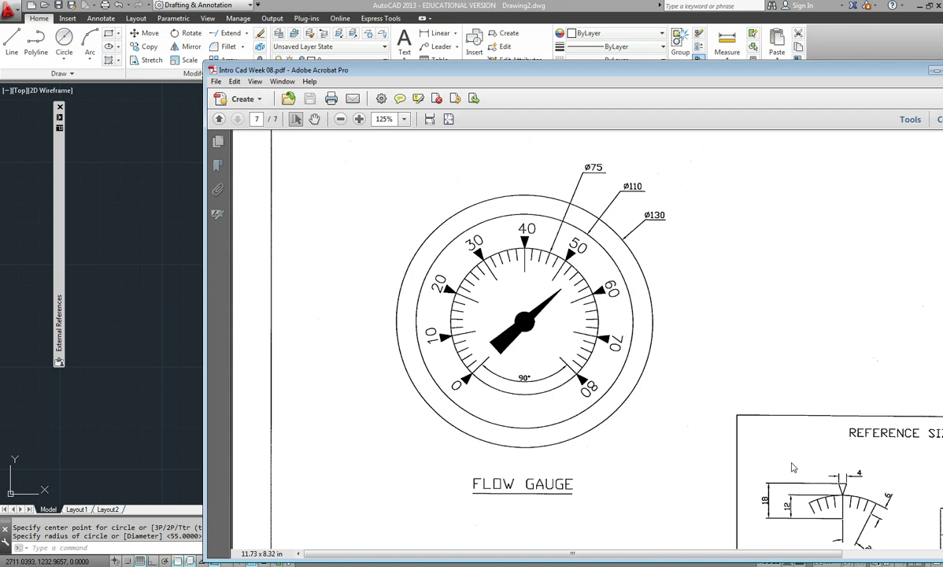
Back in AutoCAD, start a line at the circles' centre.
{"action": "left_click", "coordinate": [148, 246]}
{"action": "left_click", "coordinate": [11, 41]}
{"action": "left_click", "coordinate": [441, 305]}
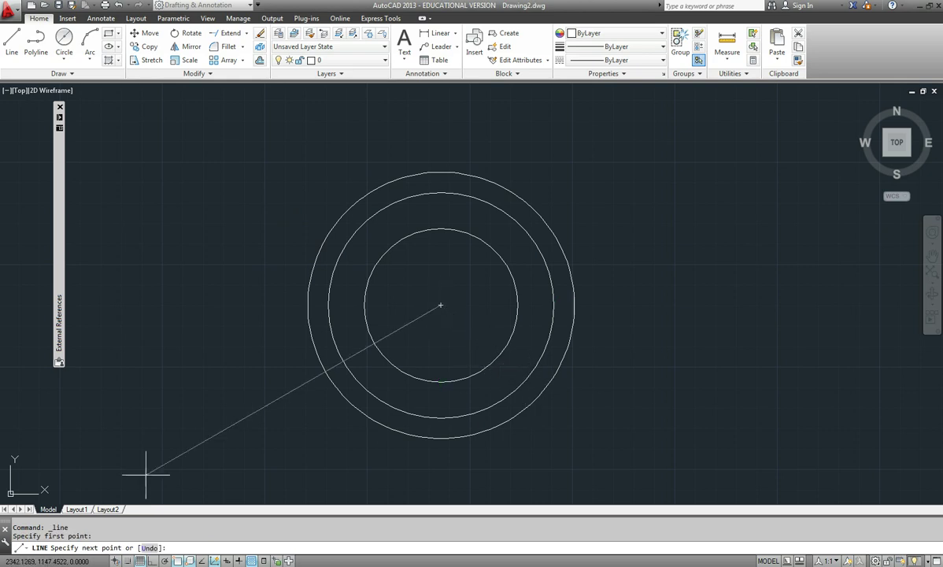
Turn on 45° polar tracking and end the diagonal line on the Ø110 circle.
{"action": "key", "text": "F10"}
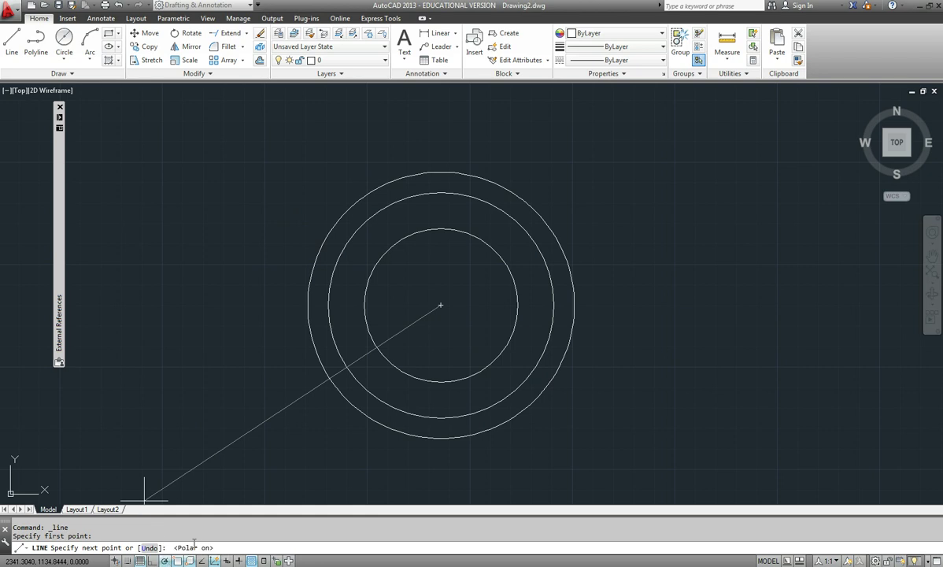
{"action": "right_click", "coordinate": [164, 561]}
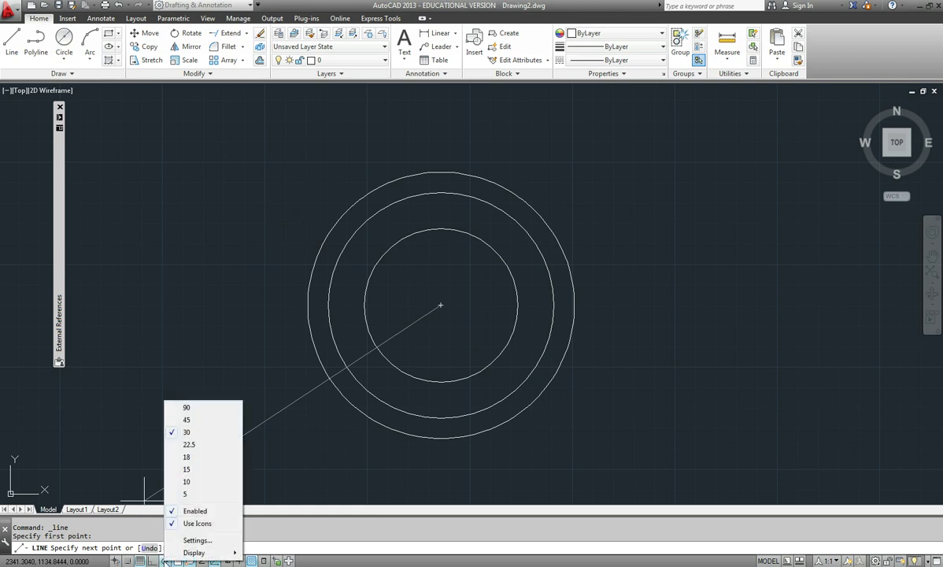
{"action": "left_click", "coordinate": [189, 417]}
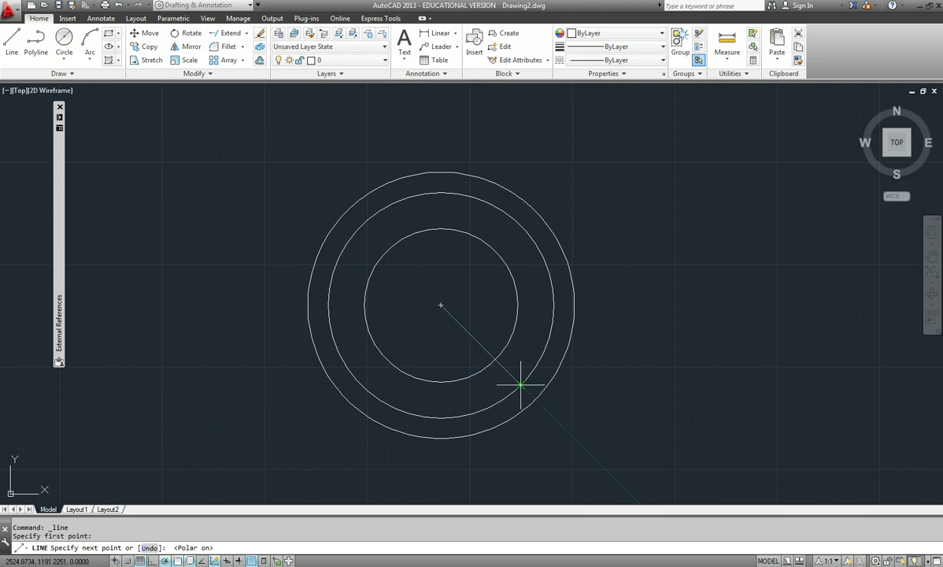
{"action": "left_click", "coordinate": [521, 384]}
{"action": "key", "text": "Escape"}
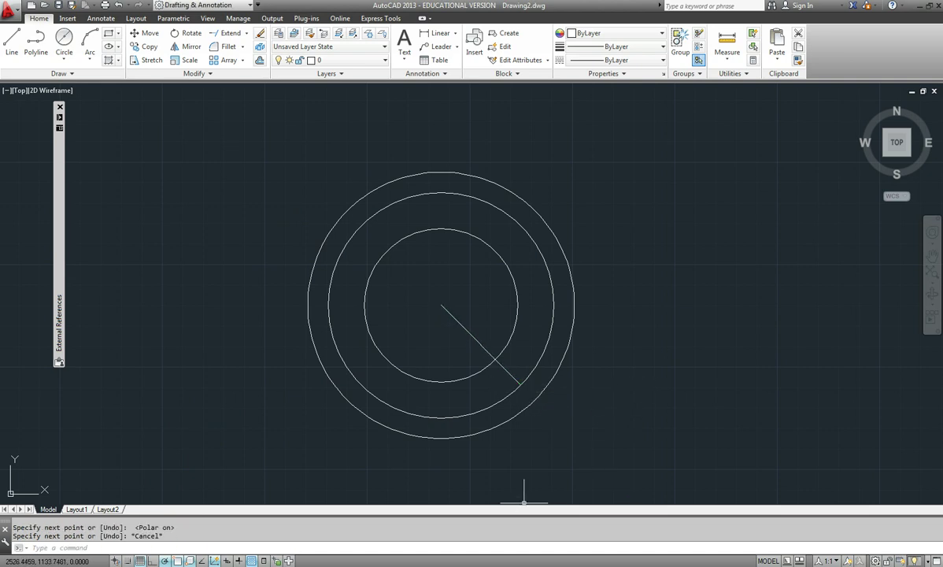
Glance at the flow gauge PDF, move it aside, and return to AutoCAD.
{"action": "left_click", "coordinate": [363, 566]}
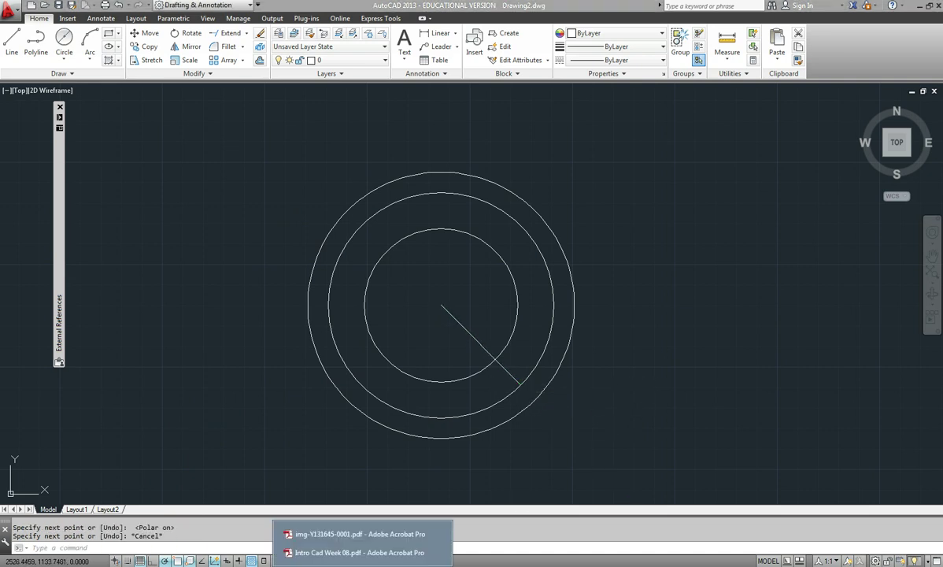
{"action": "left_click", "coordinate": [355, 553]}
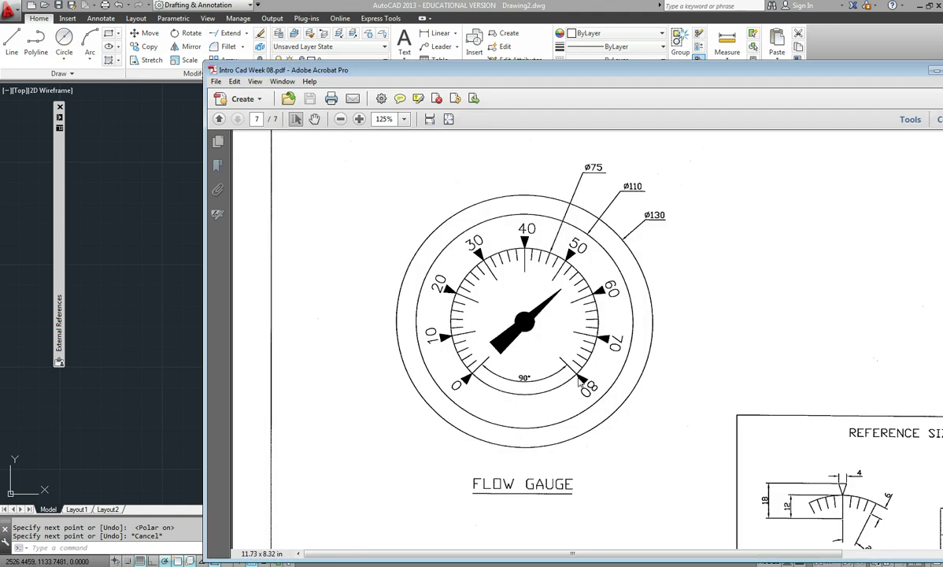
{"action": "left_click_drag", "start_coordinate": [572, 73], "coordinate": [942, 74]}
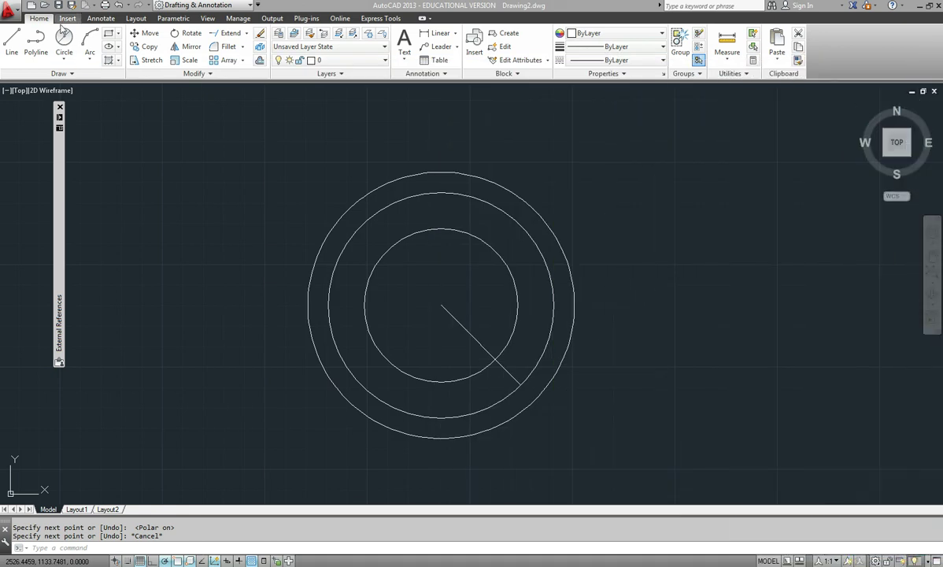
{"action": "left_click", "coordinate": [12, 41]}
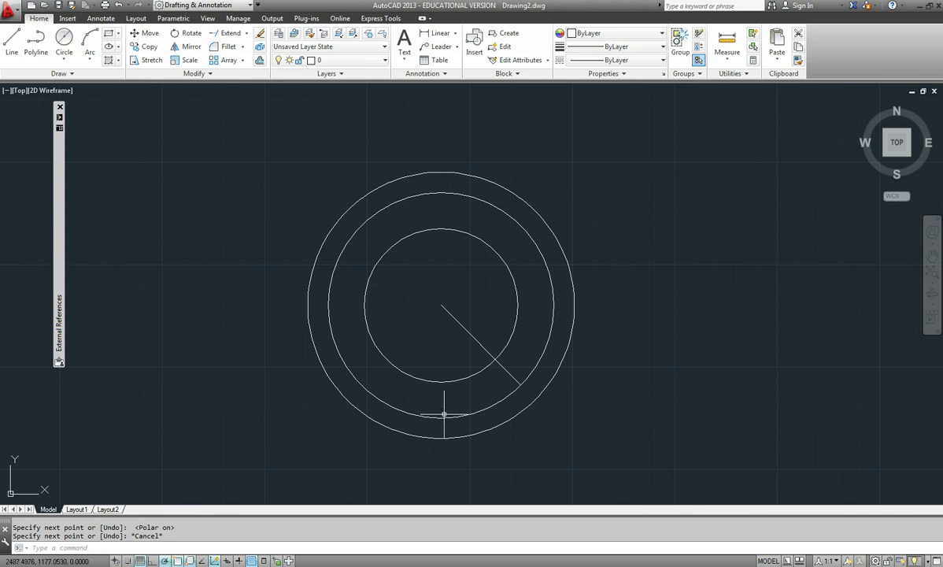
Draw an 18-unit segment inward along the diagonal from the Ø75 circle.
{"action": "left_click", "coordinate": [450, 340]}
{"action": "key", "text": "Escape"}
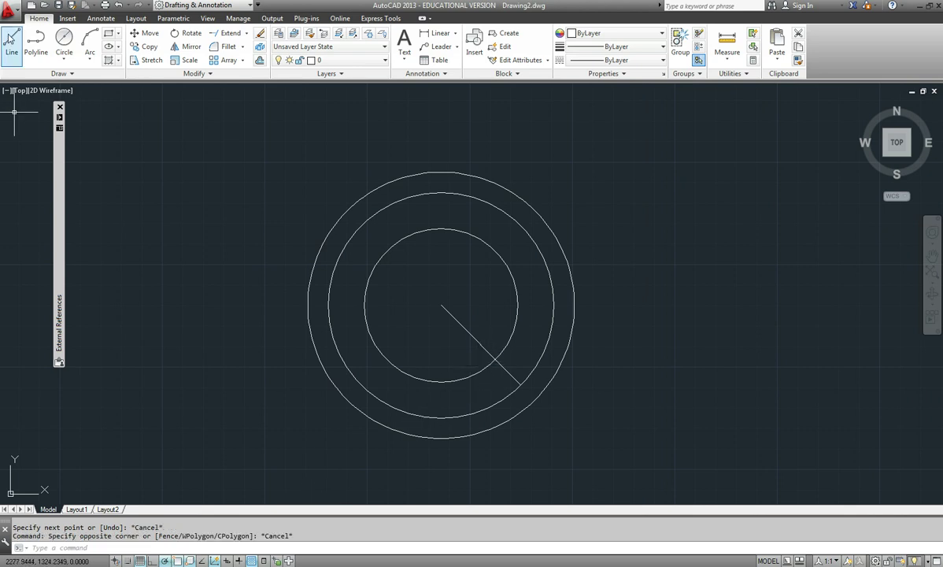
{"action": "left_click", "coordinate": [12, 41]}
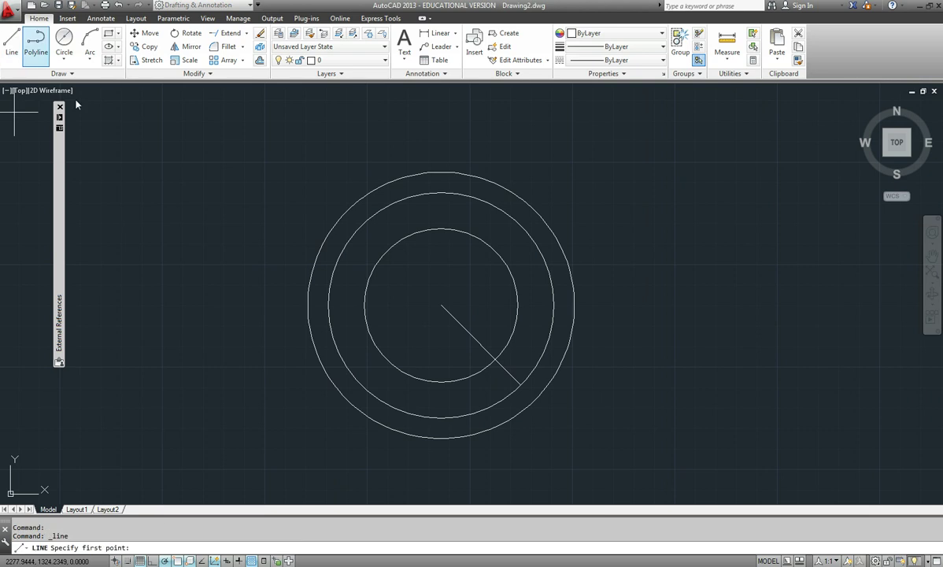
{"action": "left_click", "coordinate": [496, 360]}
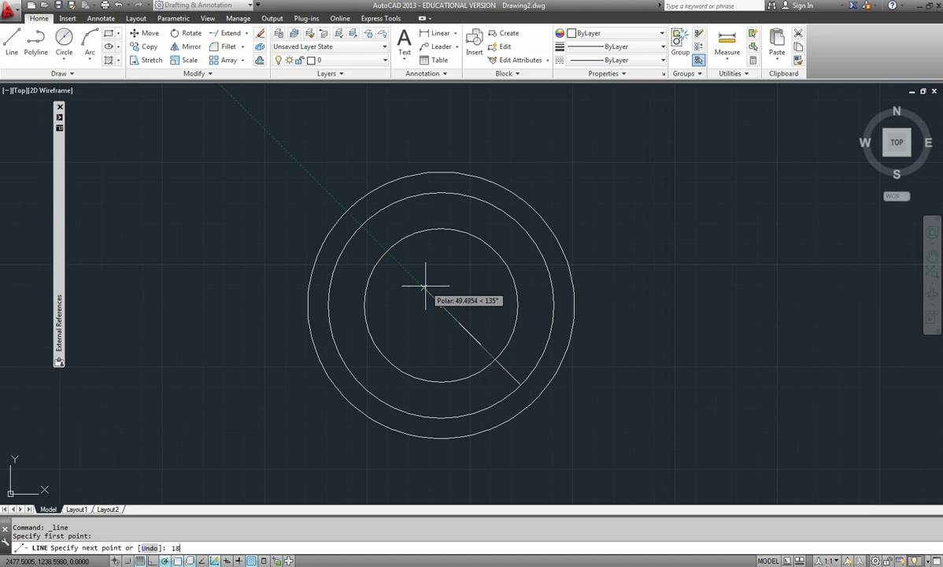
{"action": "type", "text": "18"}
{"action": "key", "text": "Return"}
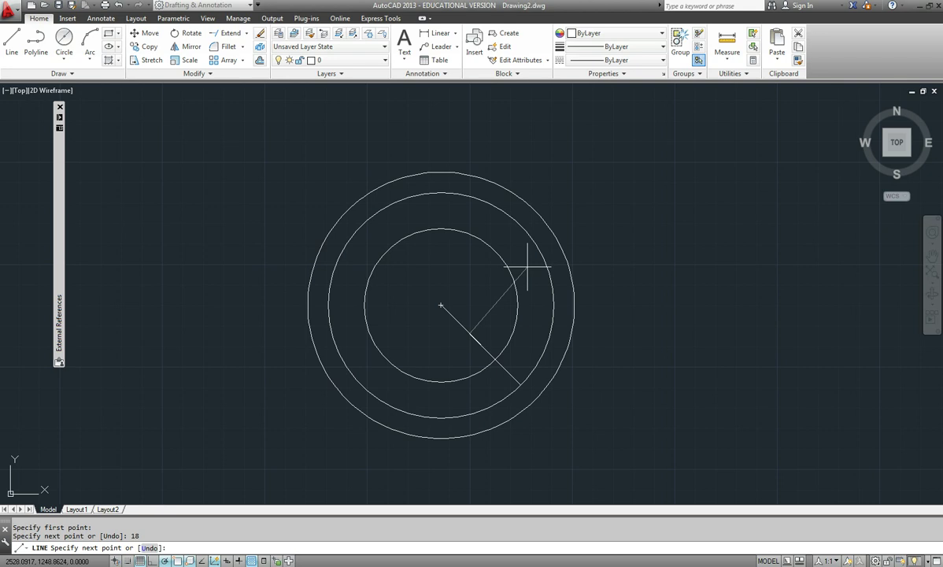
{"action": "key", "text": "Escape"}
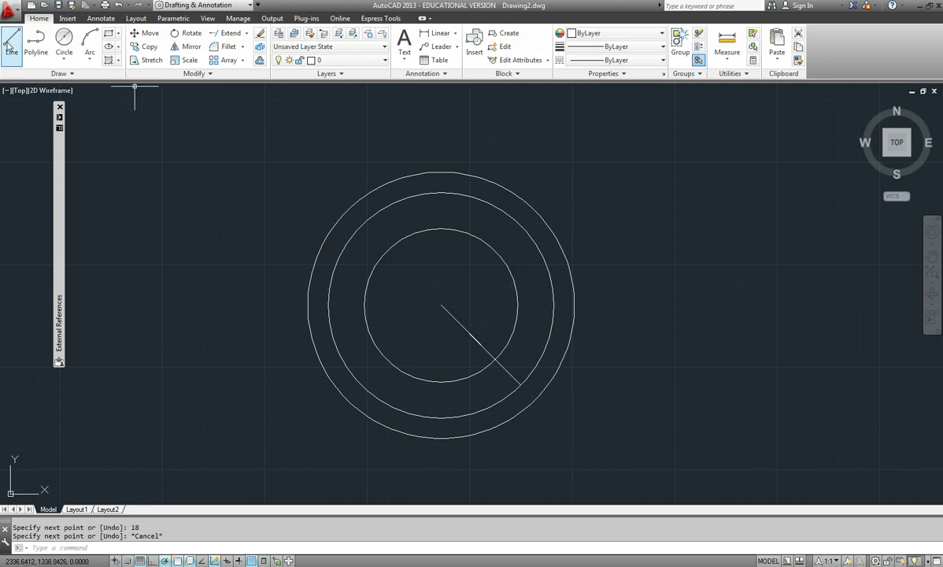
Draw a 12-unit tick inward from the inner circle and window-select it.
{"action": "left_click", "coordinate": [11, 47]}
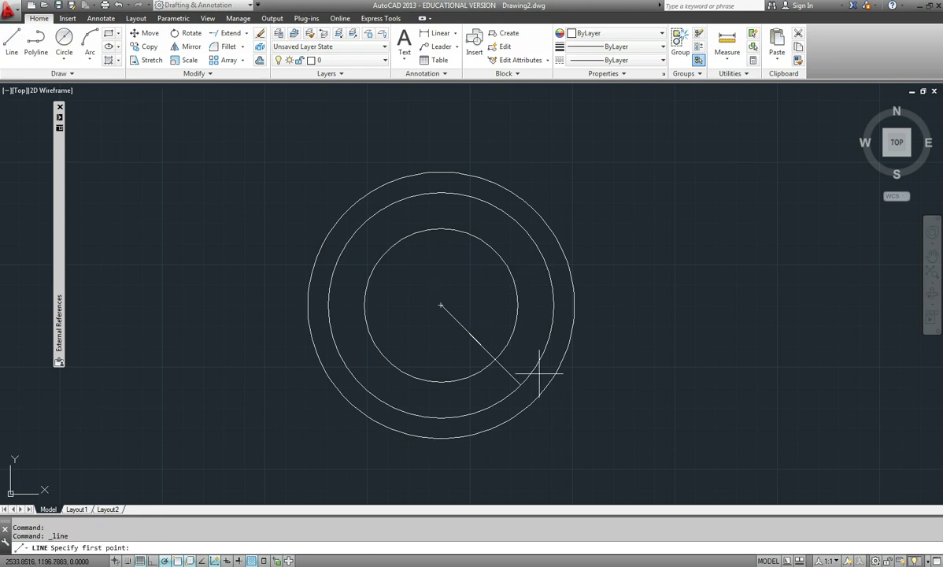
{"action": "left_click", "coordinate": [495, 360]}
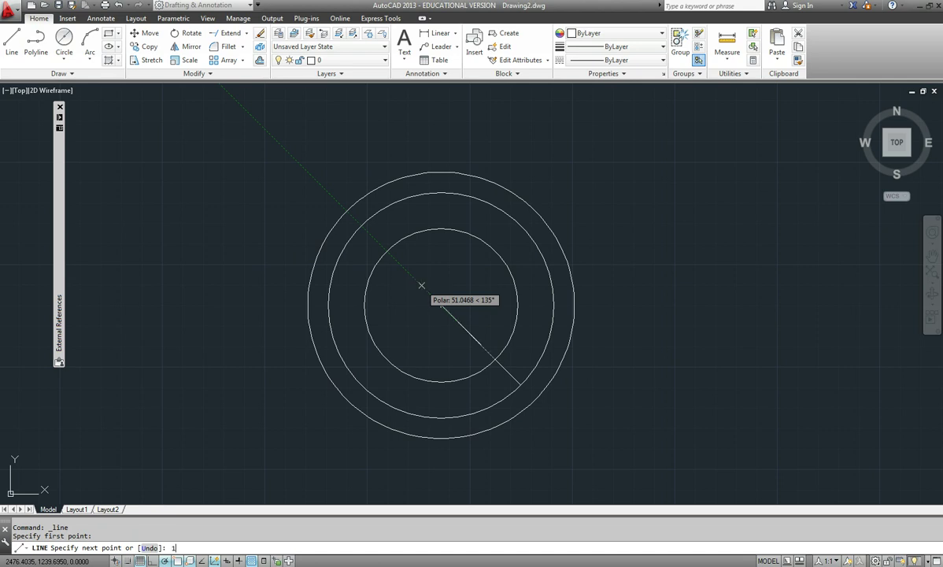
{"action": "key", "text": "Return"}
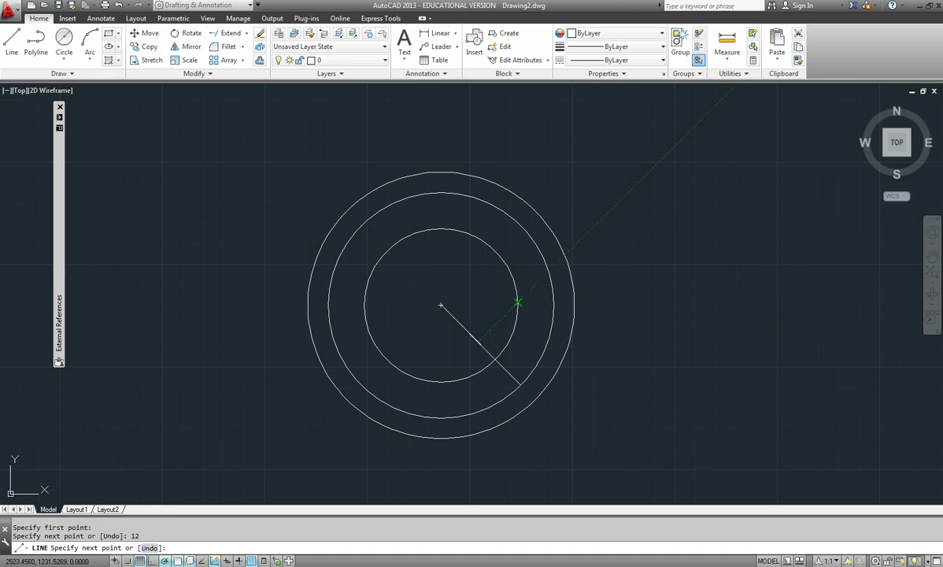
{"action": "key", "text": "Escape"}
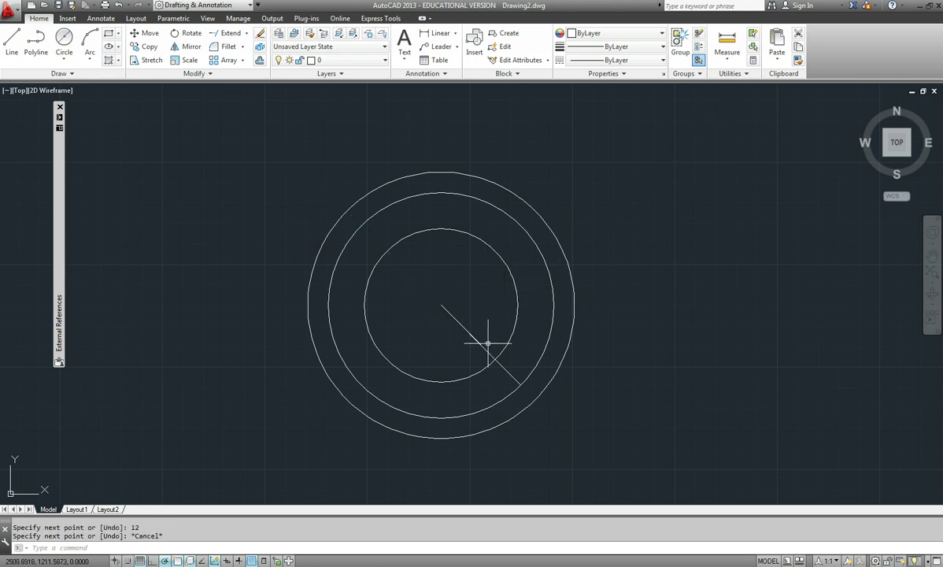
{"action": "left_click", "coordinate": [480, 322]}
{"action": "left_click", "coordinate": [501, 379]}
{"action": "left_click", "coordinate": [477, 320]}
{"action": "left_click", "coordinate": [511, 374]}
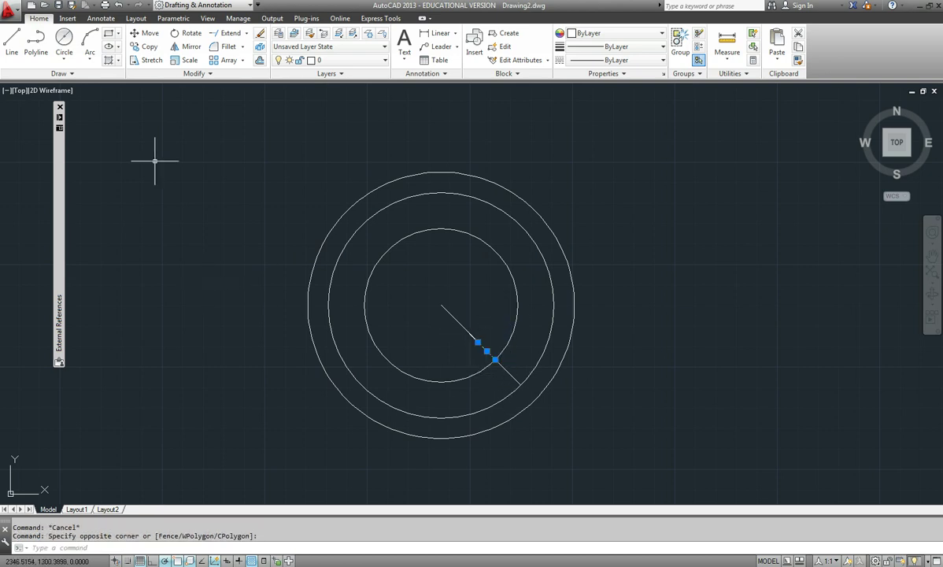
Polar-array the 12-unit tick about the circles' centre: 9 items filling 270°.
{"action": "left_click", "coordinate": [243, 62]}
{"action": "left_click", "coordinate": [228, 123]}
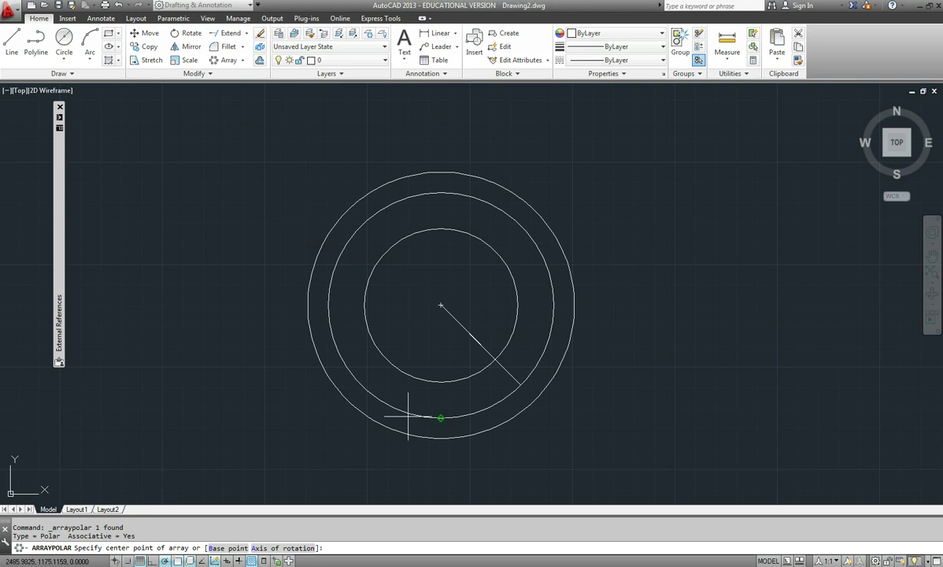
{"action": "left_click", "coordinate": [441, 304]}
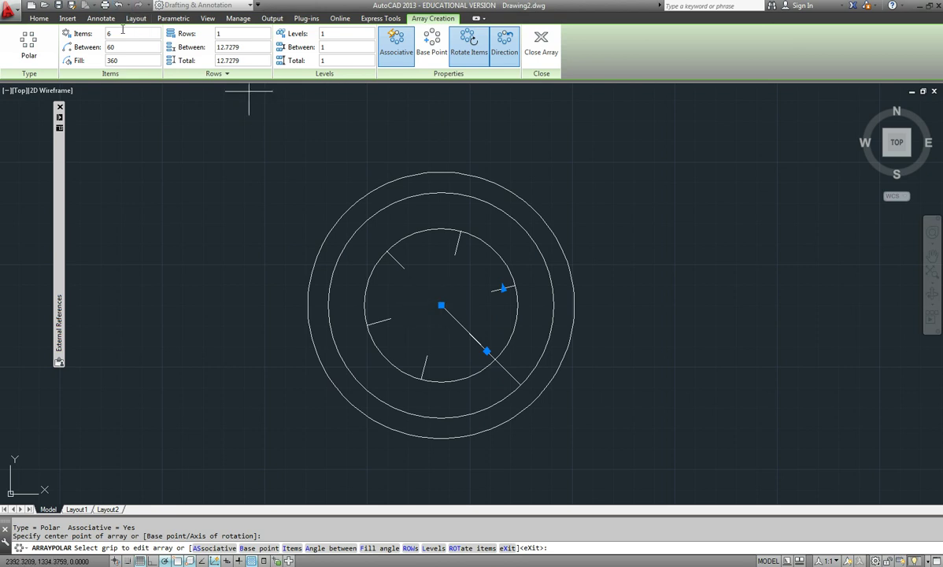
{"action": "left_click", "coordinate": [115, 33]}
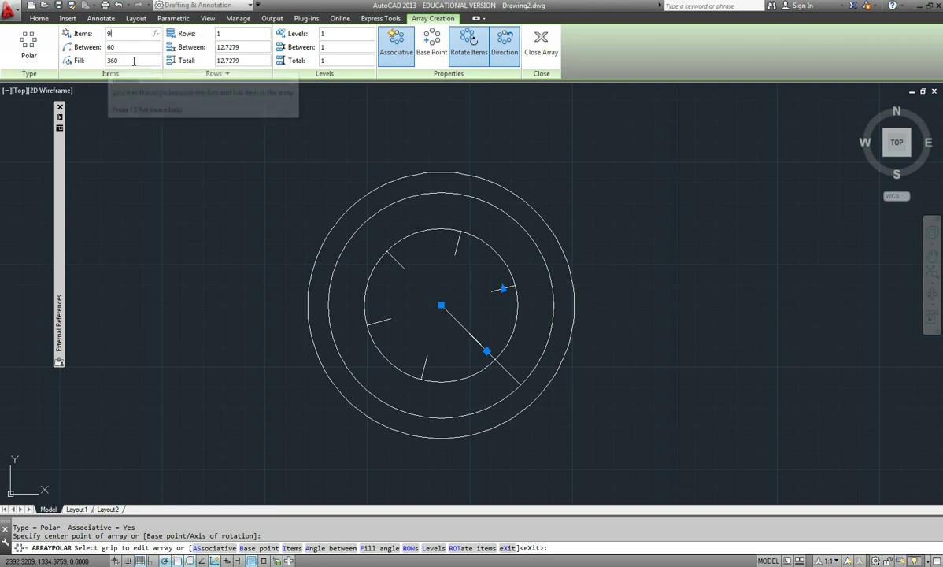
{"action": "key", "text": "Return"}
{"action": "left_click", "coordinate": [128, 60]}
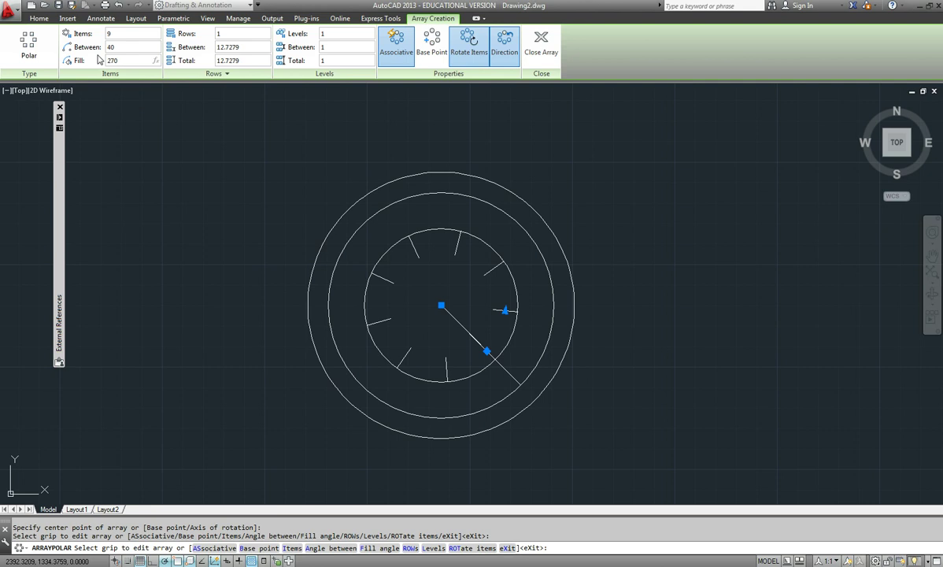
{"action": "key", "text": "Return"}
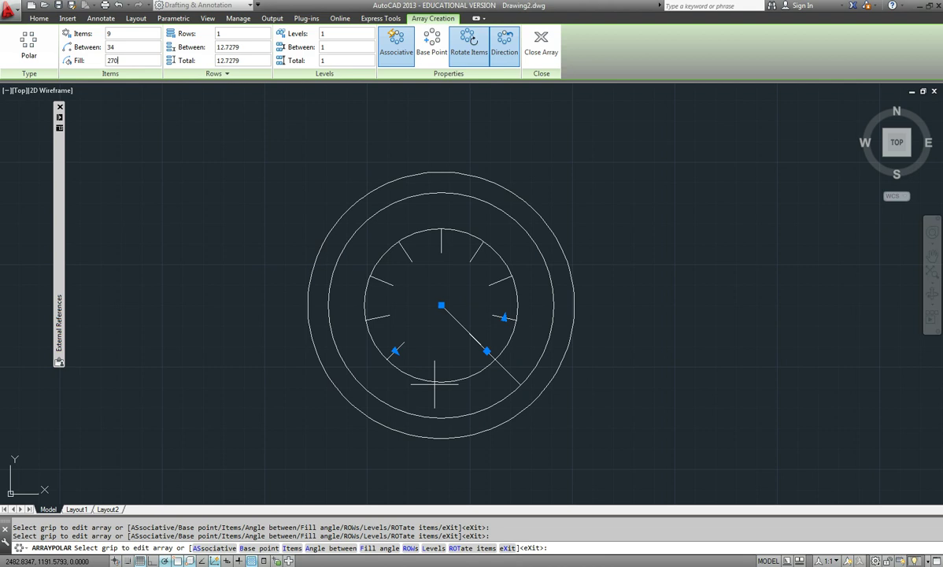
{"action": "left_click", "coordinate": [541, 39]}
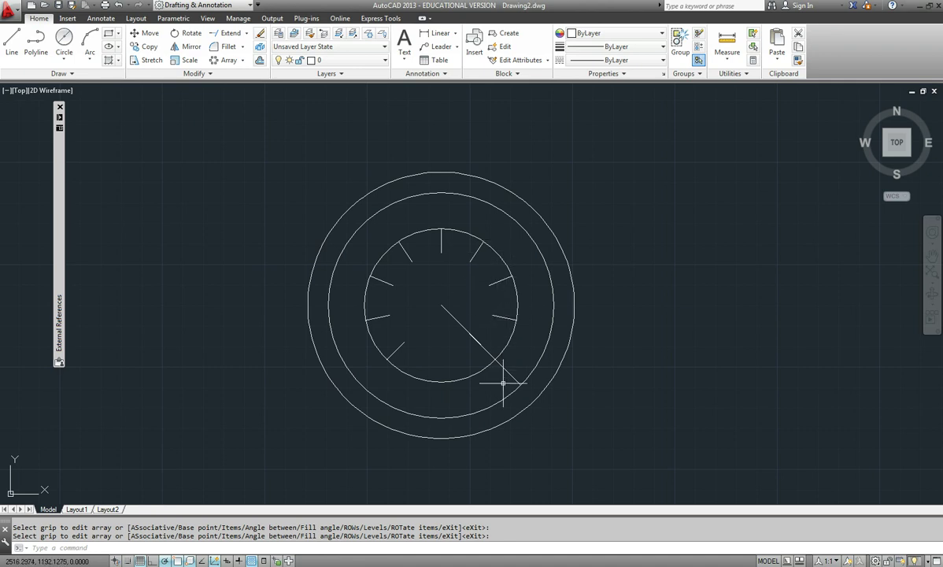
Draw a 6-unit minor tick inward from the Ø75 circle along the diagonal.
{"action": "left_click", "coordinate": [13, 43]}
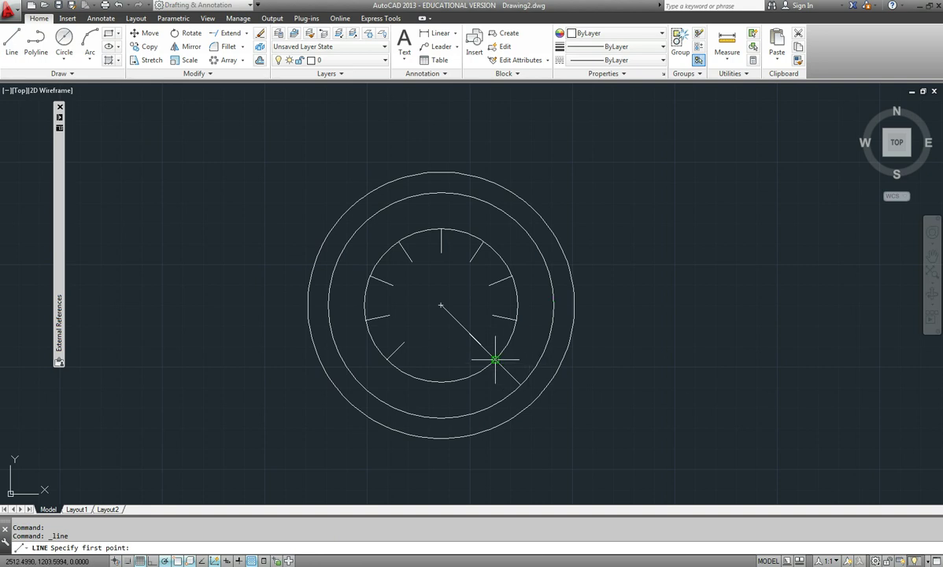
{"action": "left_click", "coordinate": [493, 360]}
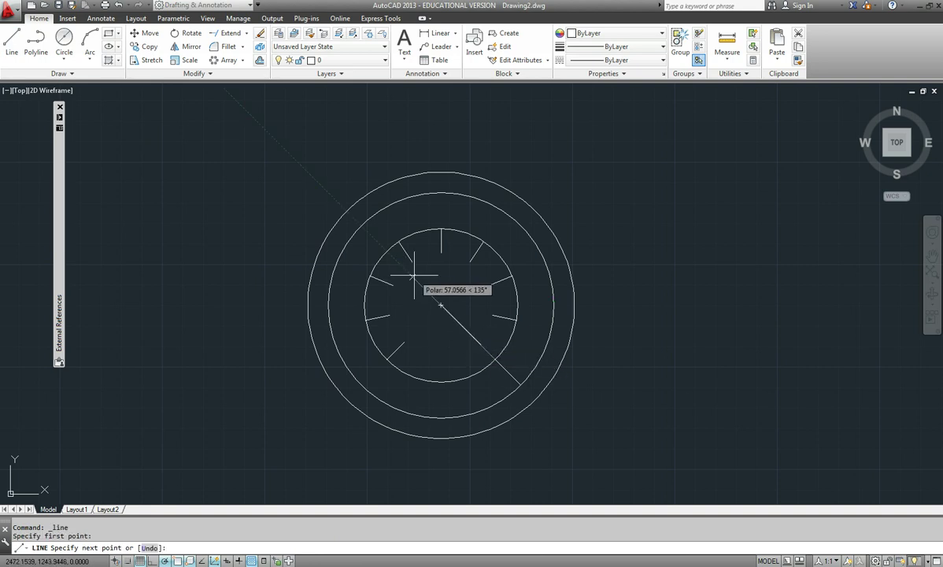
{"action": "type", "text": "6"}
{"action": "key", "text": "Return"}
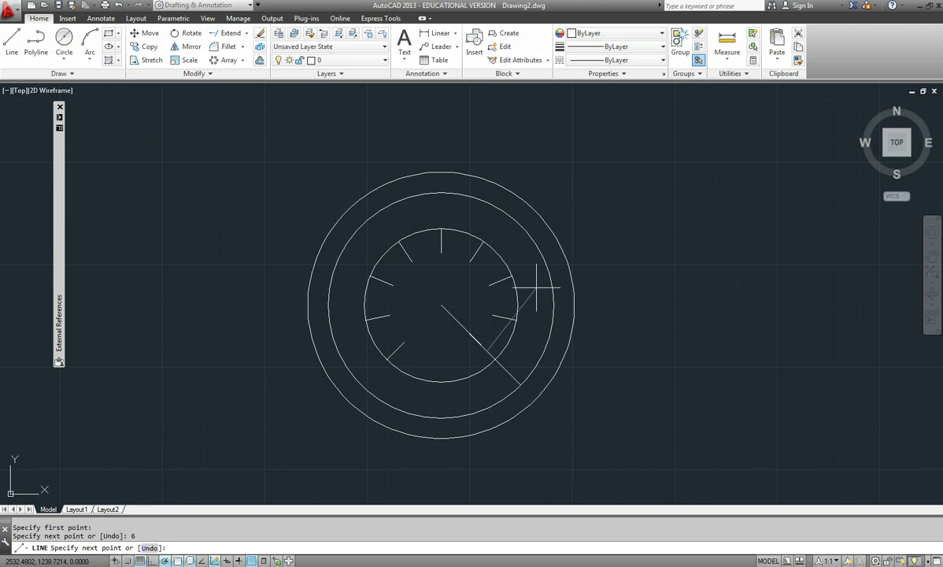
{"action": "key", "text": "Escape"}
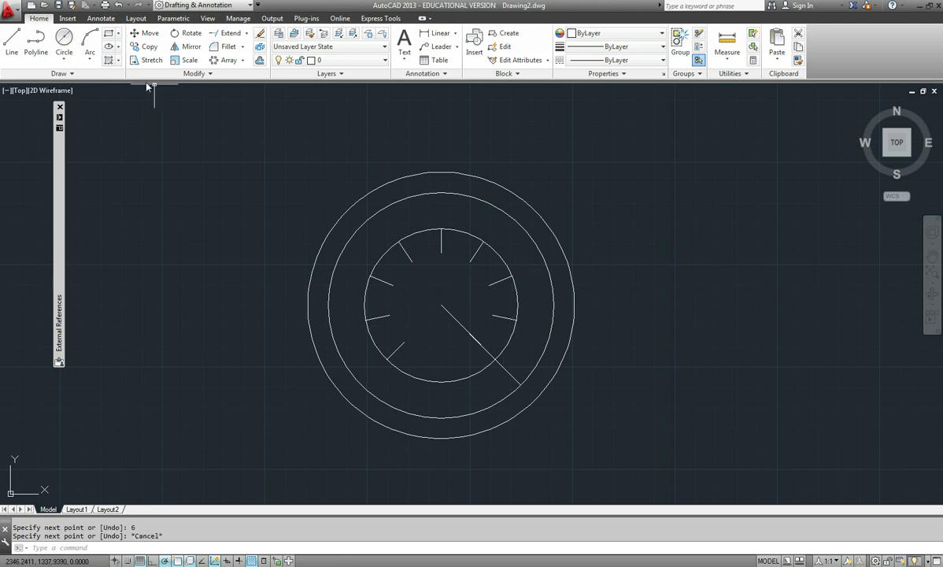
Start a polar array and select the 6-unit tick as its object.
{"action": "left_click", "coordinate": [236, 63]}
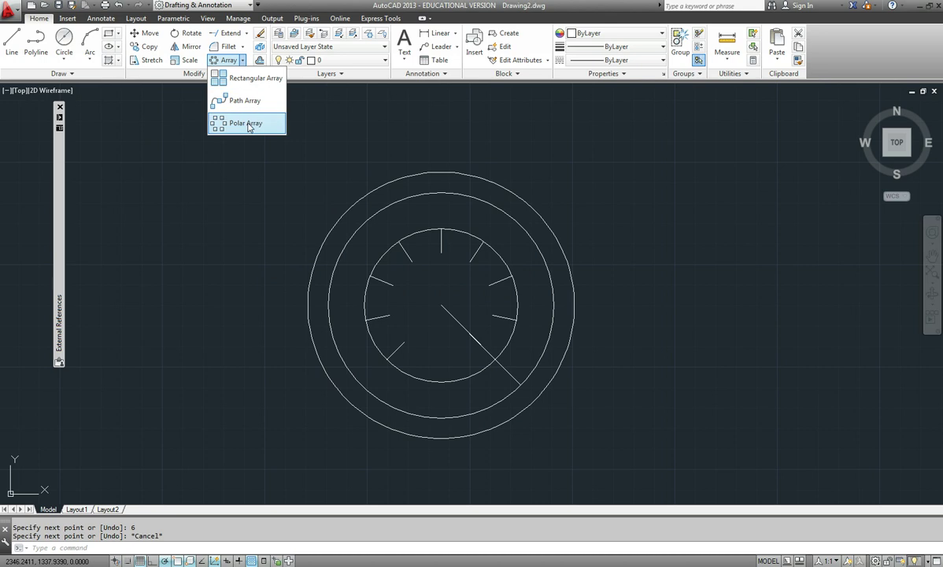
{"action": "left_click", "coordinate": [229, 120]}
{"action": "left_click", "coordinate": [482, 327]}
{"action": "left_click", "coordinate": [472, 368]}
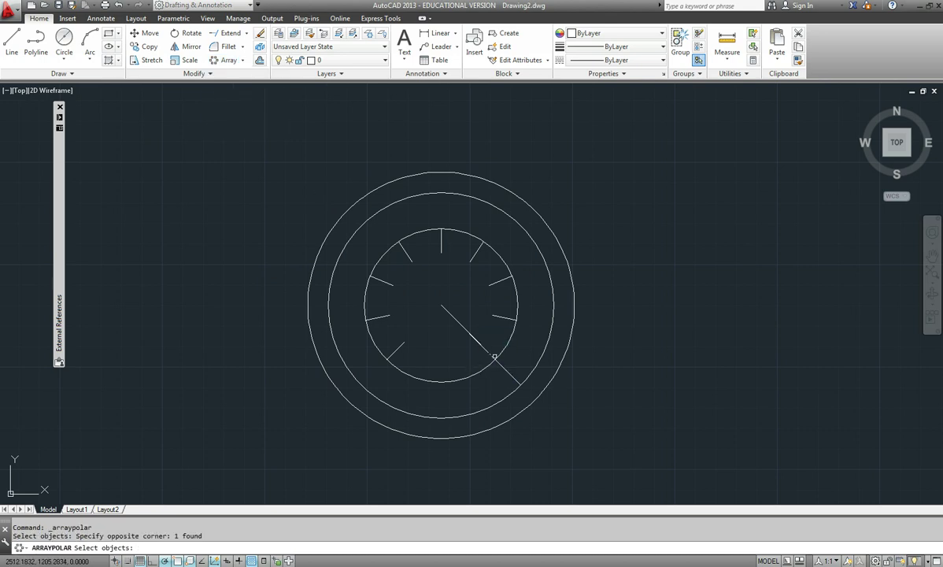
{"action": "key", "text": "Return"}
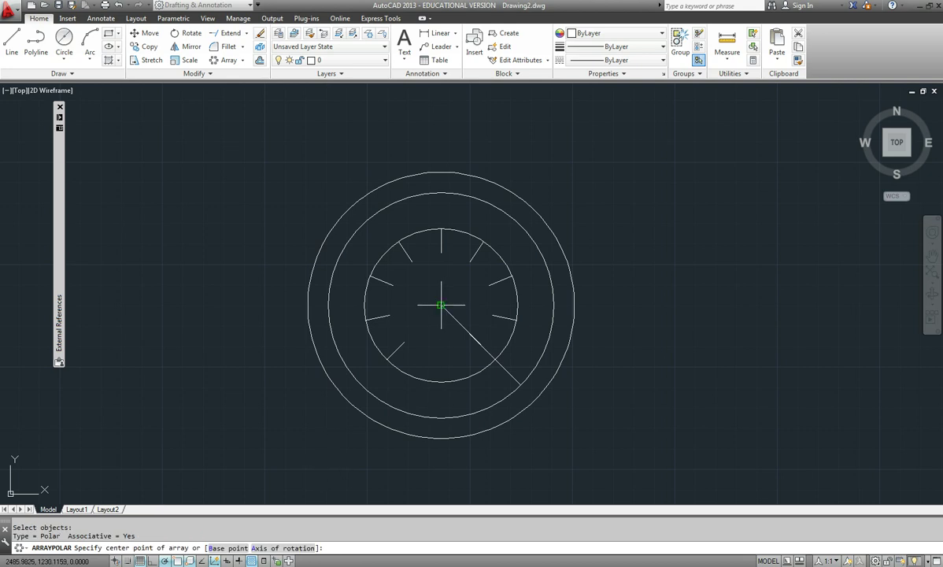
Centre the minor-tick array on the circles with 41 items filling 270°.
{"action": "left_click", "coordinate": [441, 305]}
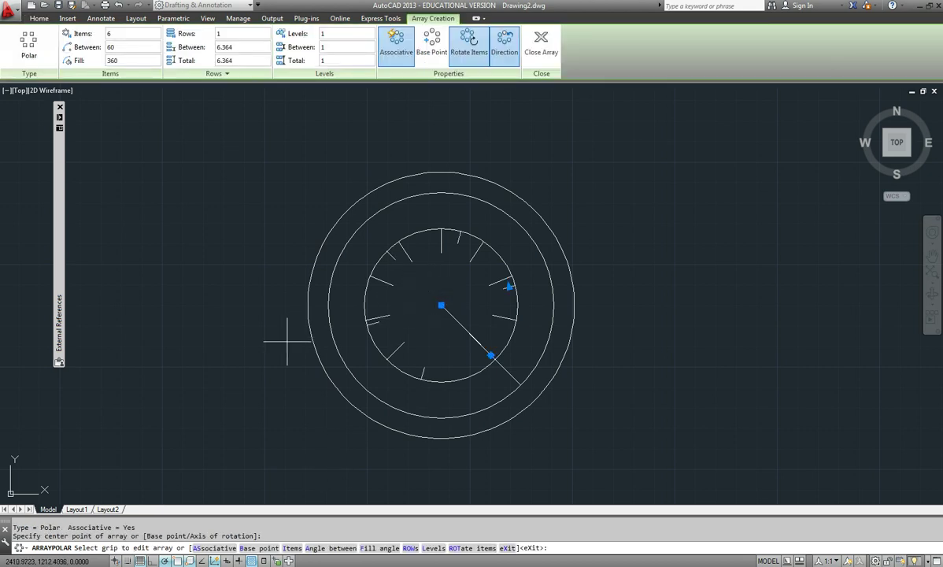
{"action": "left_click", "coordinate": [109, 34]}
{"action": "key", "text": "Return"}
{"action": "left_click", "coordinate": [109, 61]}
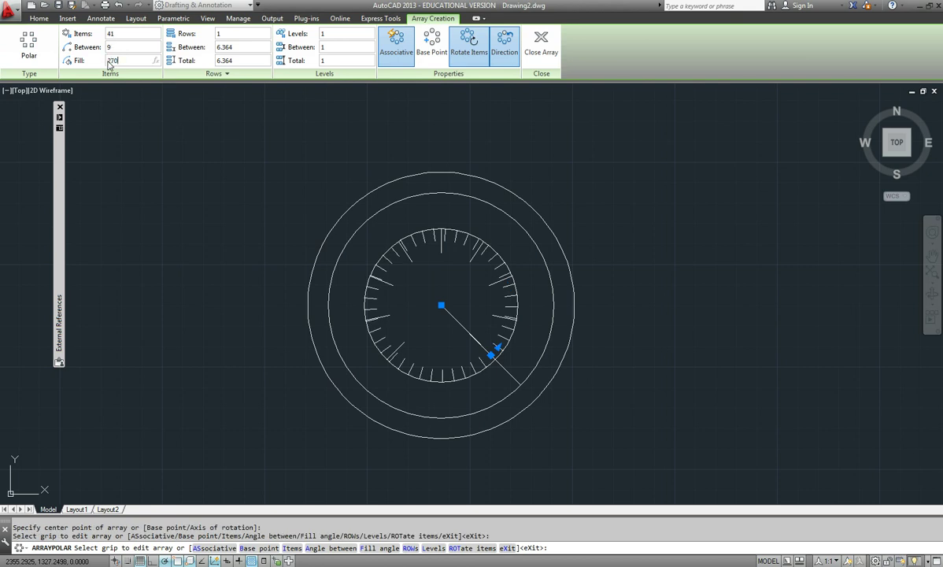
{"action": "key", "text": "Return"}
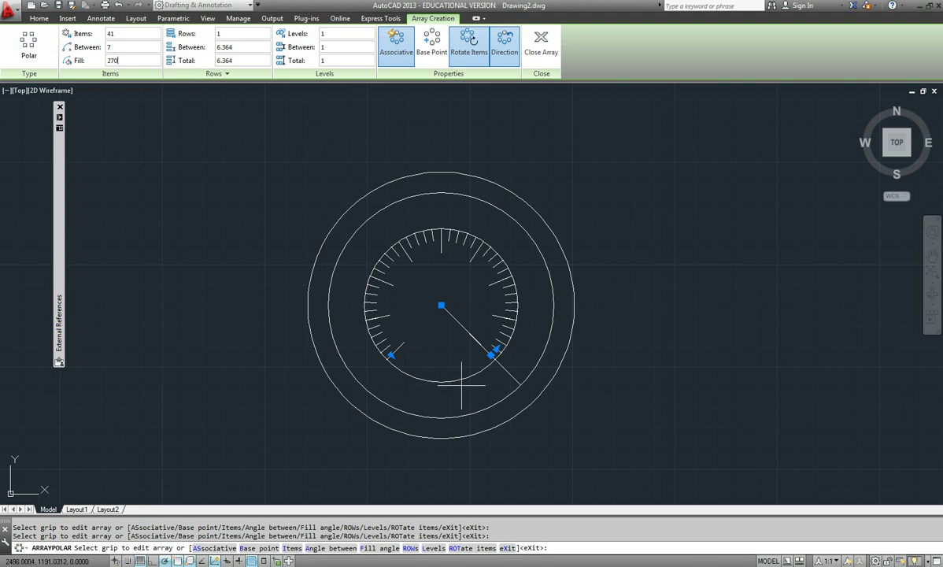
{"action": "key", "text": "Escape"}
Delete the diagonal construction line and the leftover short segment.
{"action": "left_click", "coordinate": [508, 371]}
{"action": "key", "text": "Delete"}
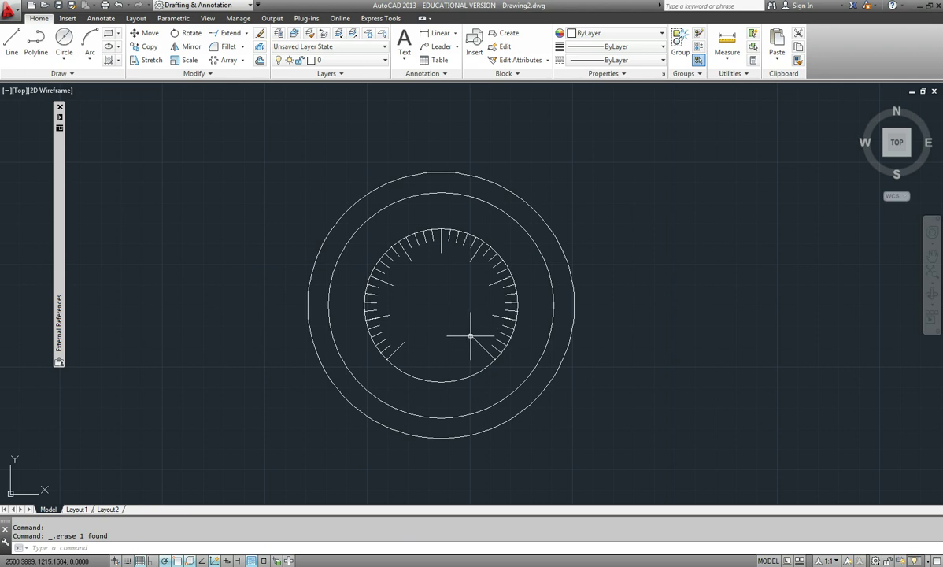
{"action": "left_click", "coordinate": [471, 335]}
{"action": "key", "text": "Delete"}
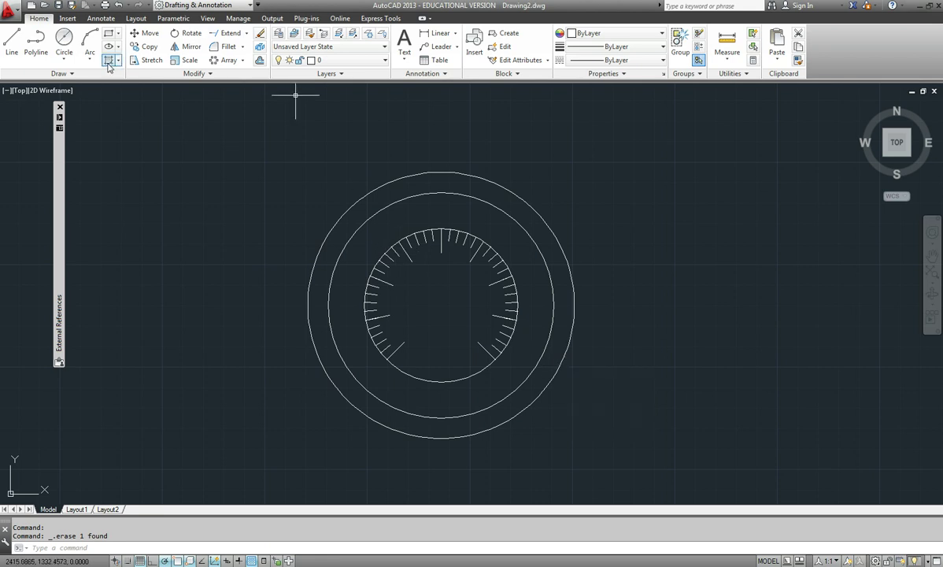
Add a middle-right justified '0' label, height 5, rotation 0, above the top tick.
{"action": "left_click", "coordinate": [403, 61]}
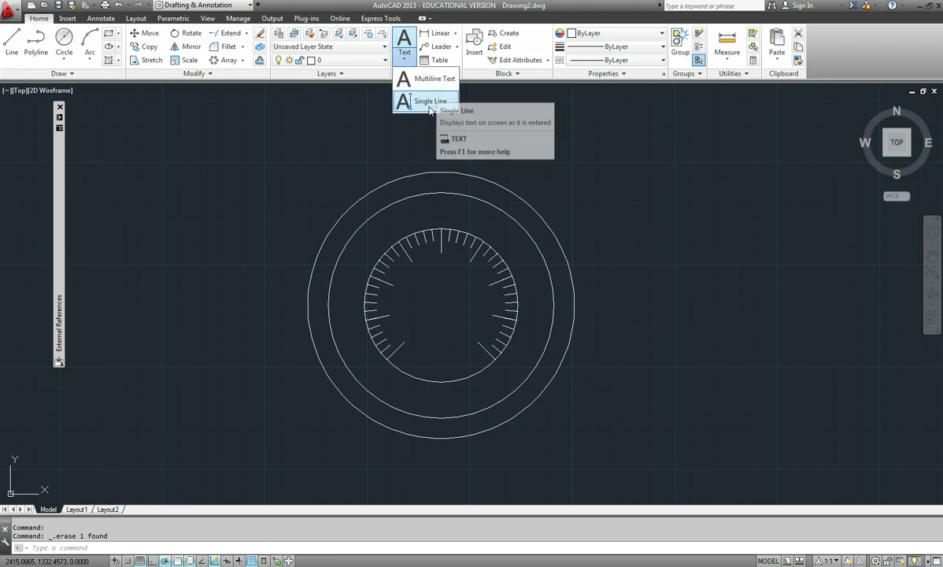
{"action": "left_click", "coordinate": [430, 105]}
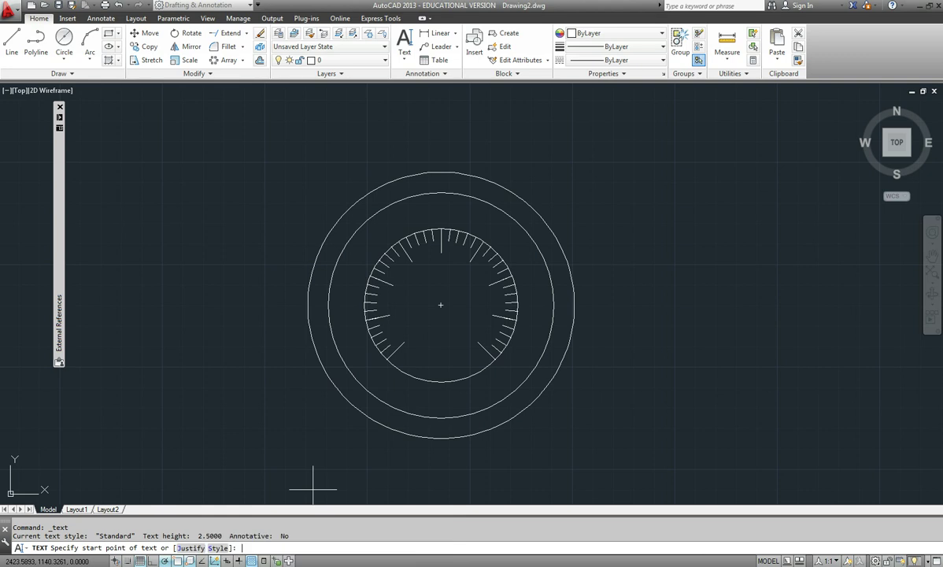
{"action": "type", "text": "j"}
{"action": "key", "text": "Return"}
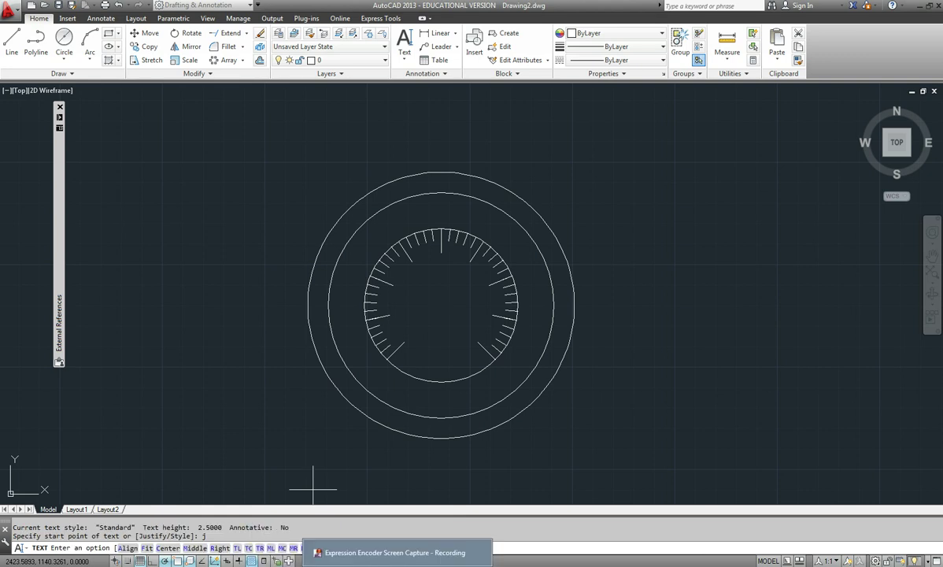
{"action": "left_click", "coordinate": [292, 549]}
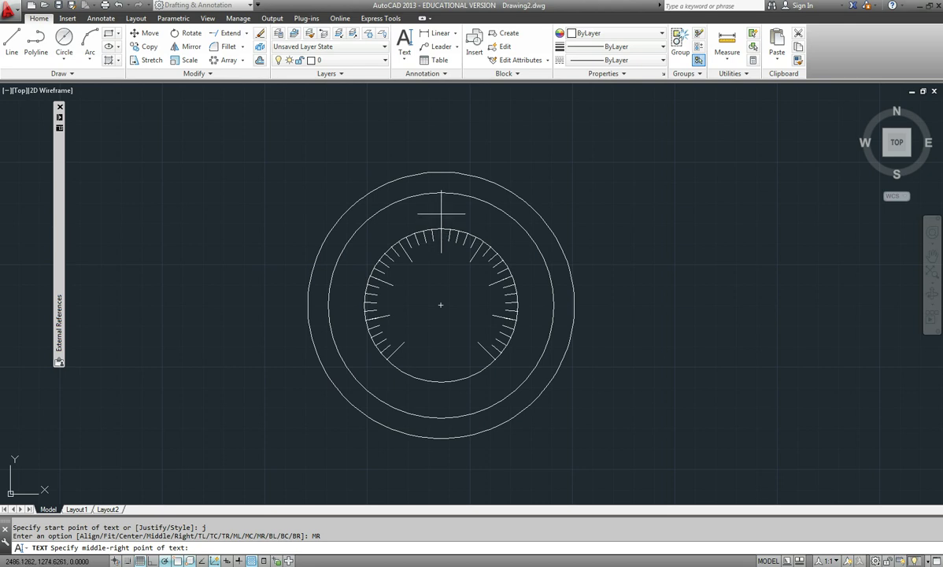
{"action": "left_click", "coordinate": [441, 212]}
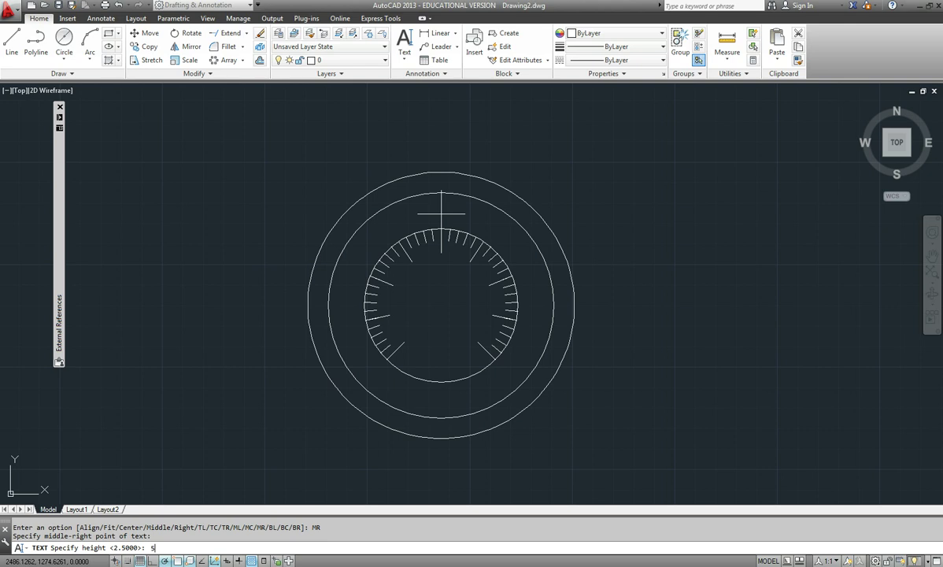
{"action": "key", "text": "Return"}
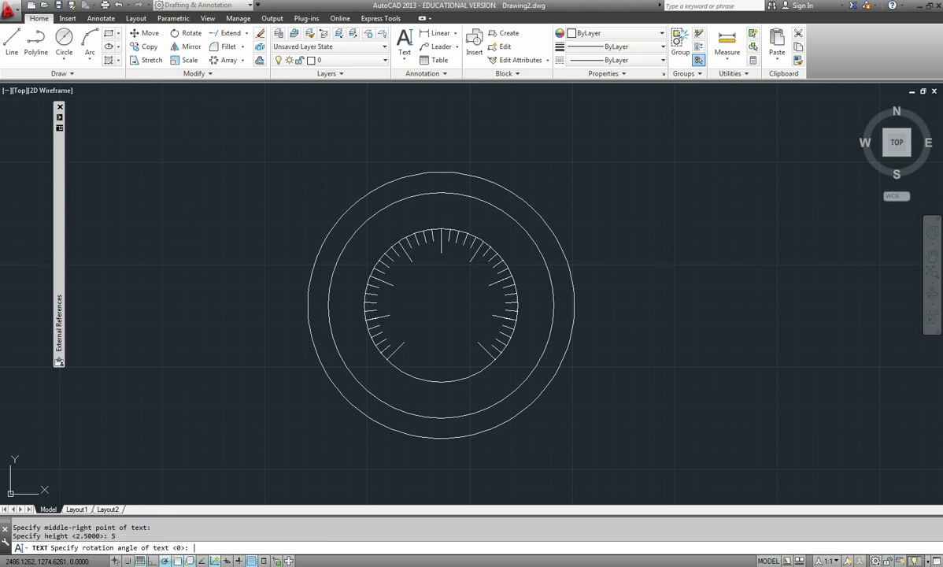
{"action": "key", "text": "Return"}
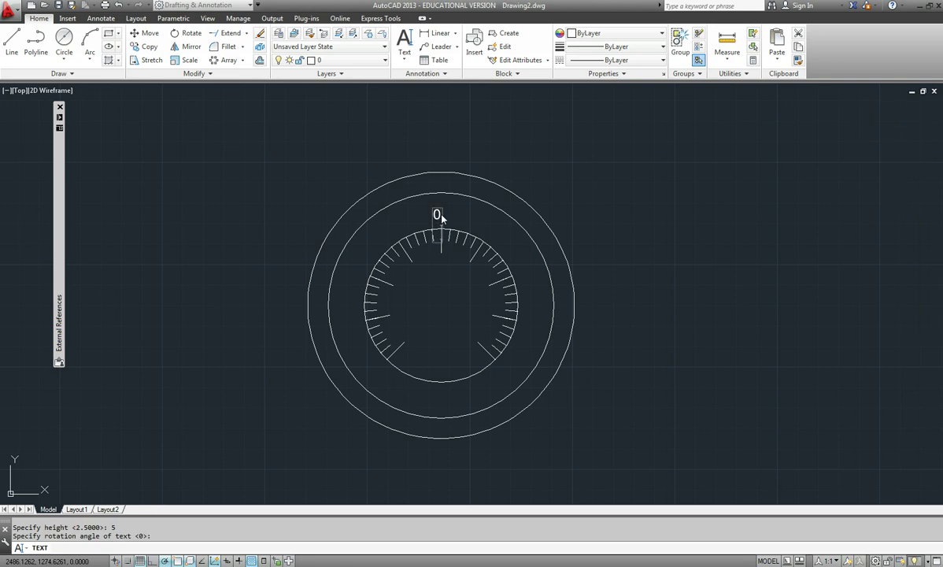
{"action": "type", "text": "0"}
{"action": "key", "text": "Return"}
{"action": "key", "text": "Return"}
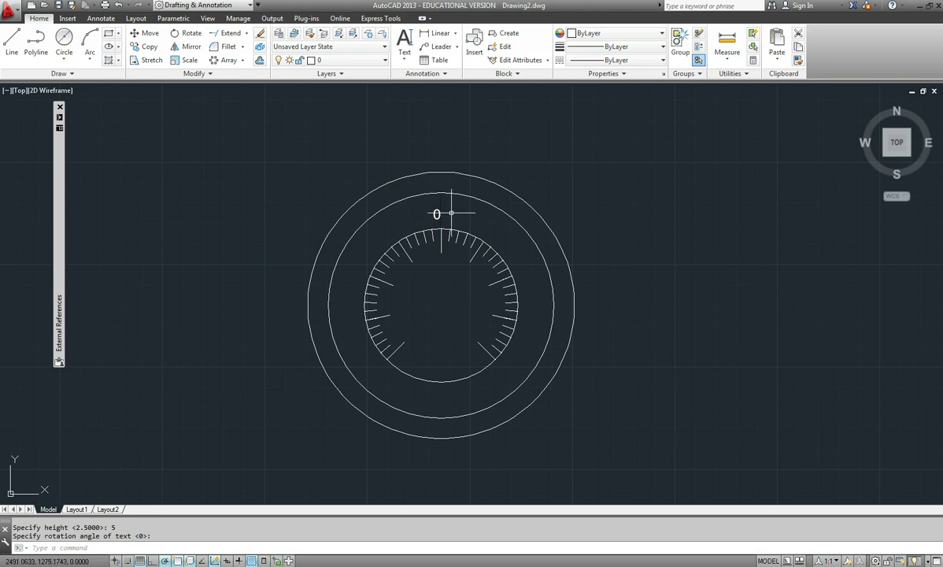
Select the '0' label, nudge it by its grip, then return it to its original spot.
{"action": "scroll", "coordinate": [447, 215], "scroll_direction": "up", "scroll_amount": 4}
{"action": "left_click", "coordinate": [417, 214]}
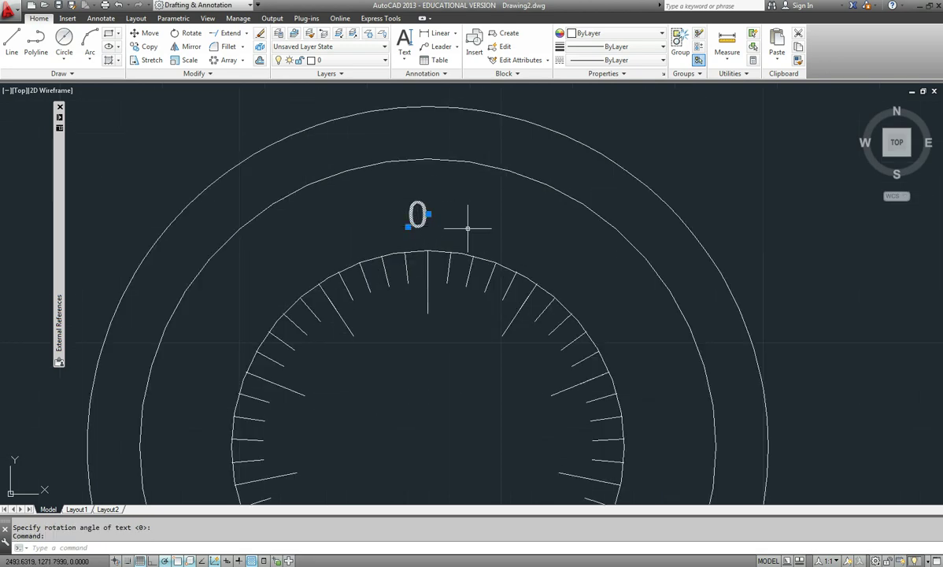
{"action": "left_click", "coordinate": [408, 227]}
{"action": "left_click", "coordinate": [419, 226]}
{"action": "left_click", "coordinate": [419, 226]}
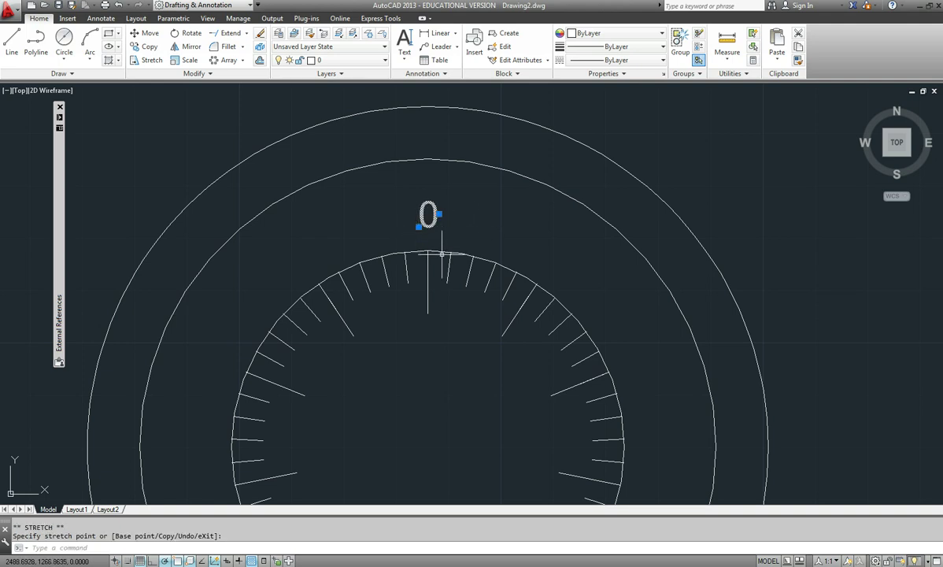
{"action": "left_click", "coordinate": [419, 227]}
Change the '0' label's justification to Middle center in Properties.
{"action": "right_click", "coordinate": [447, 213]}
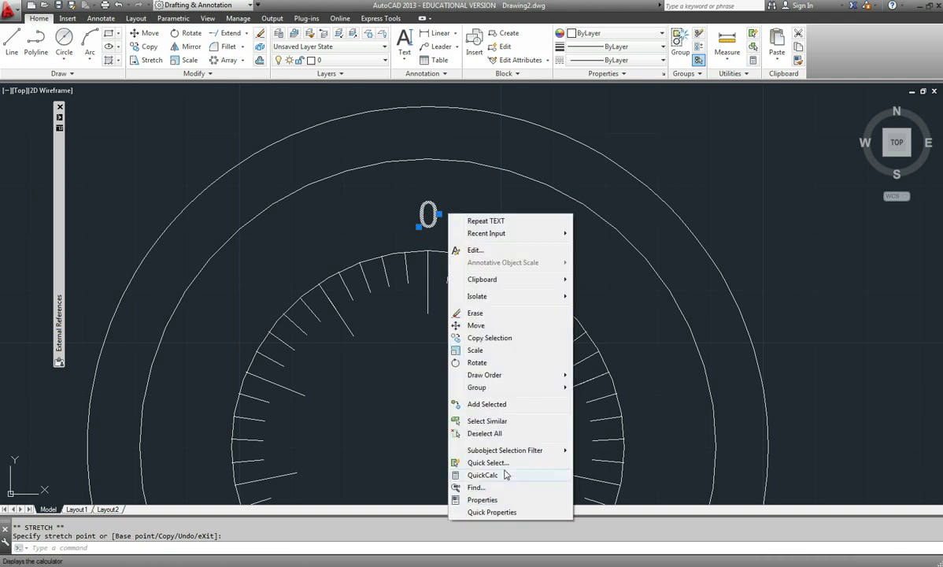
{"action": "left_click", "coordinate": [482, 500]}
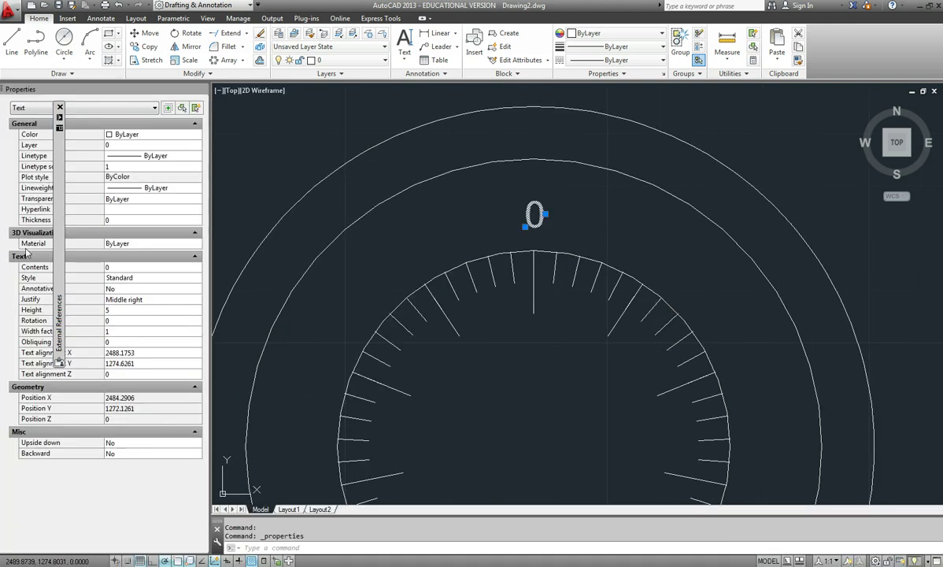
{"action": "left_click", "coordinate": [163, 303]}
{"action": "left_click", "coordinate": [199, 300]}
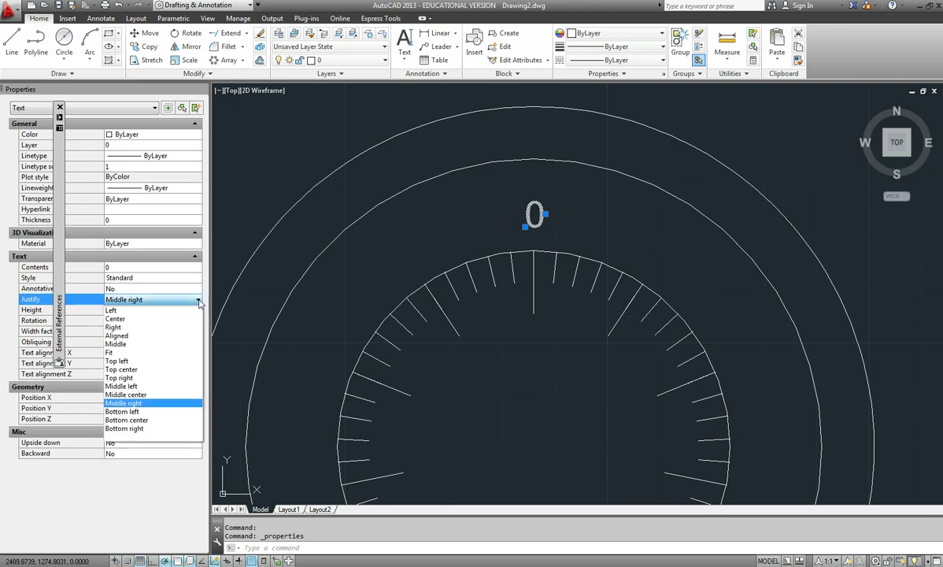
{"action": "left_click", "coordinate": [144, 389]}
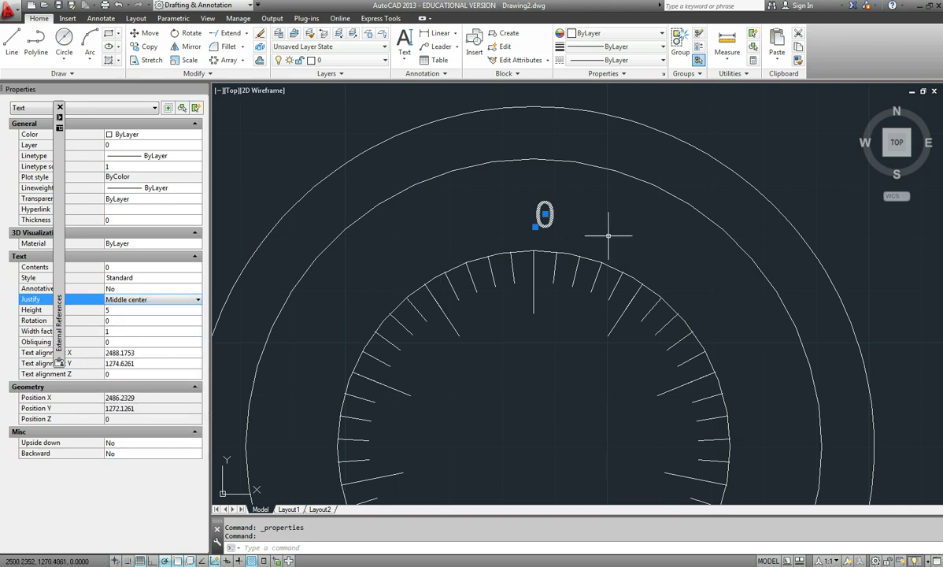
{"action": "left_click", "coordinate": [202, 89]}
{"action": "mouse_move", "coordinate": [60, 110]}
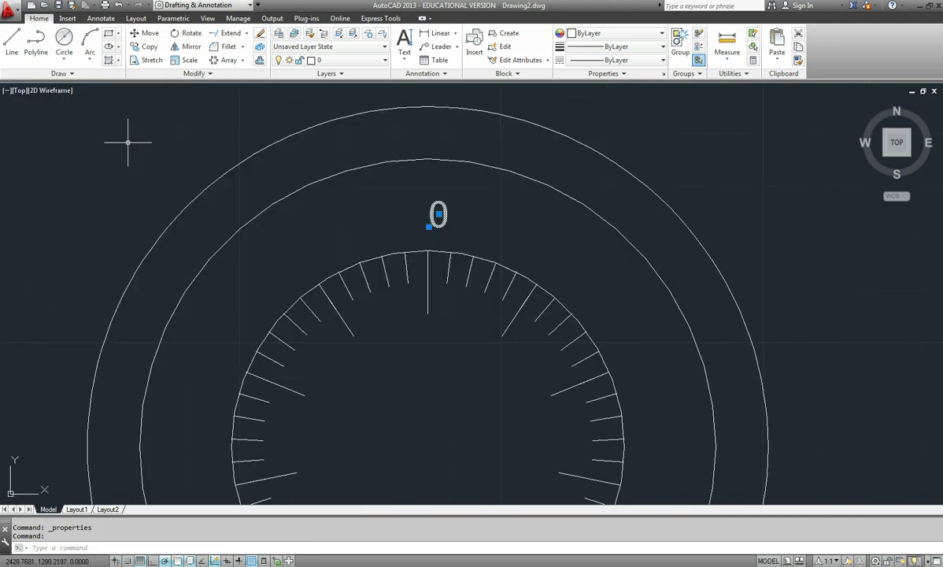
{"action": "key", "text": "Escape"}
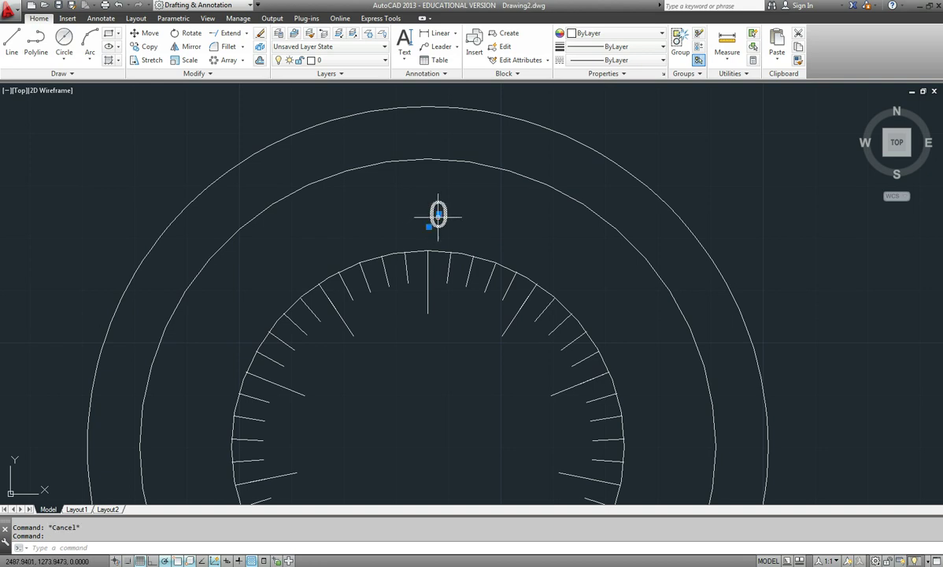
Leave the label in place and pan the whole dial back to the view centre.
{"action": "left_click", "coordinate": [439, 214]}
{"action": "left_click", "coordinate": [439, 213]}
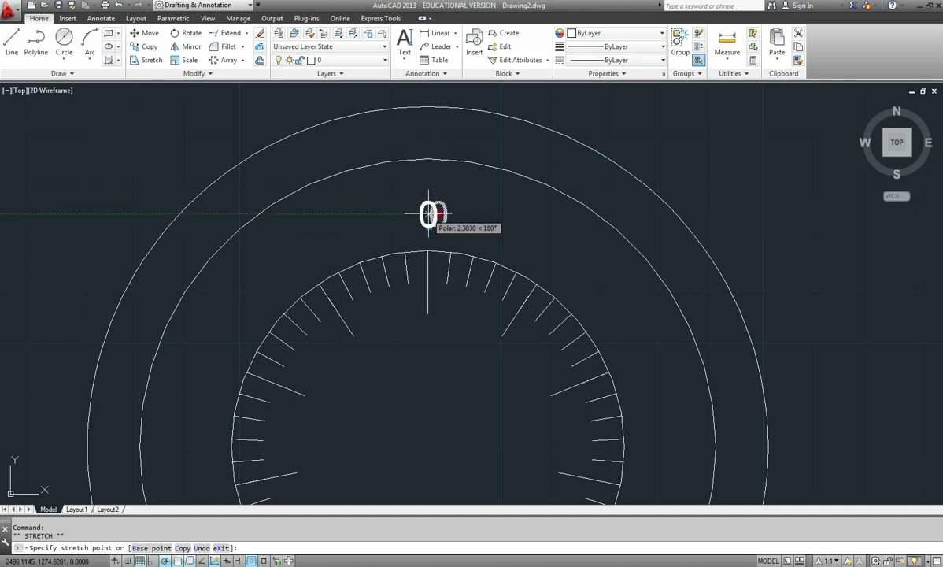
{"action": "key", "text": "Escape"}
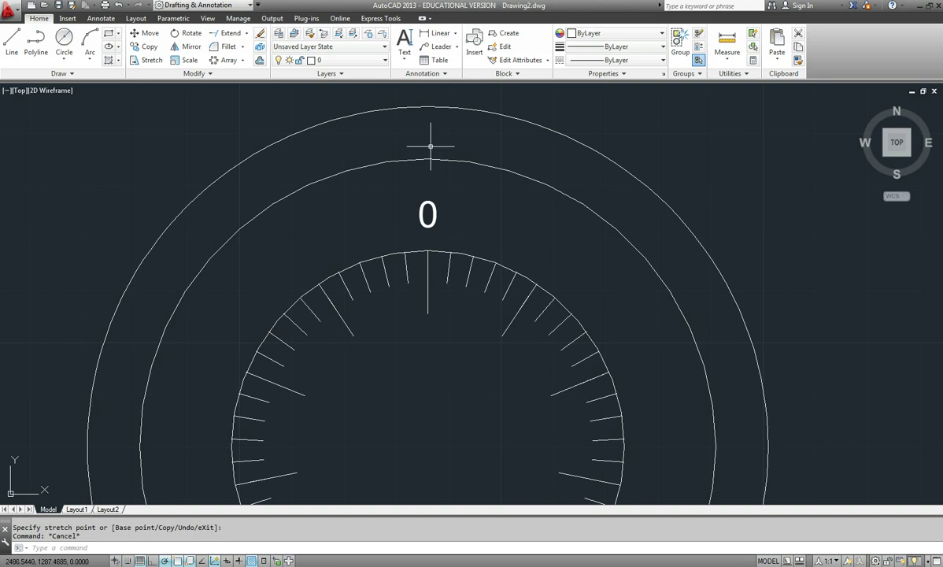
{"action": "scroll", "coordinate": [482, 362], "scroll_direction": "down", "scroll_amount": 2}
{"action": "middle_click_drag", "start_coordinate": [477, 331], "coordinate": [506, 234]}
{"action": "scroll", "coordinate": [468, 161], "scroll_direction": "down", "scroll_amount": 1}
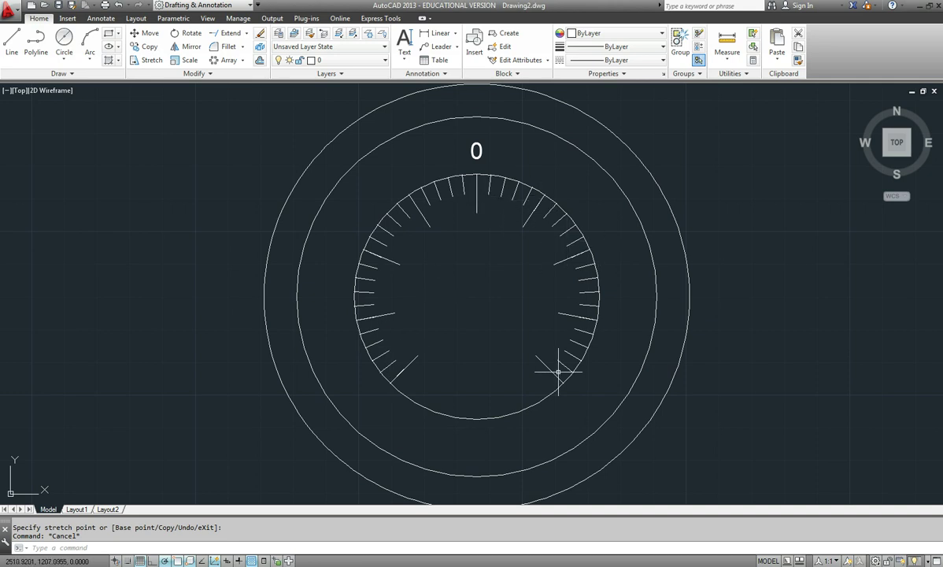
{"action": "left_click", "coordinate": [101, 19]}
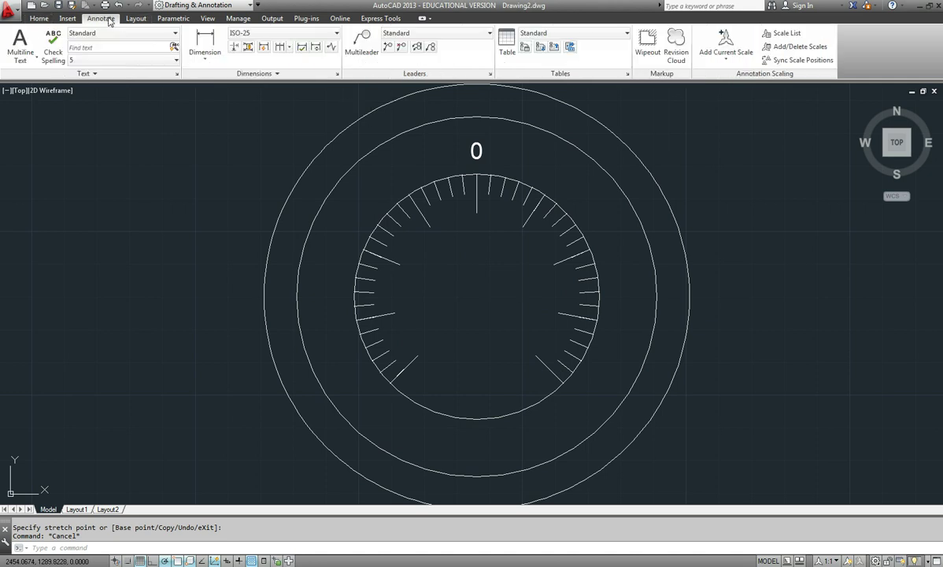
{"action": "left_click", "coordinate": [202, 59]}
{"action": "left_click", "coordinate": [207, 63]}
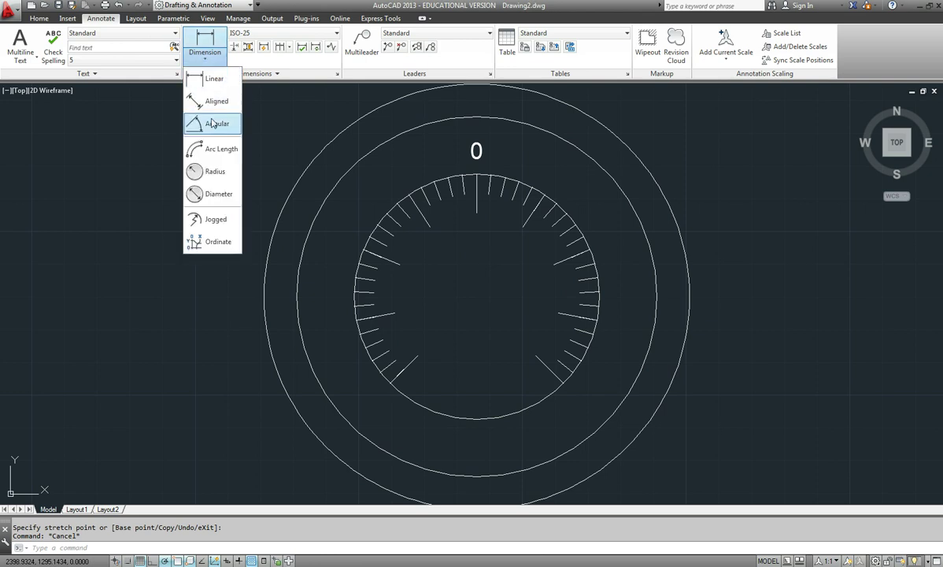
{"action": "left_click", "coordinate": [208, 126]}
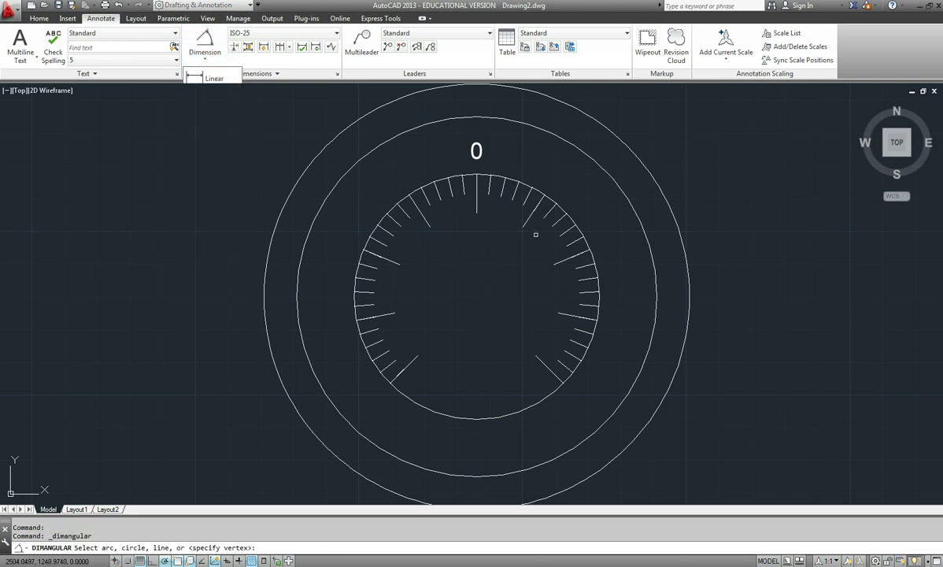
{"action": "left_click", "coordinate": [477, 196]}
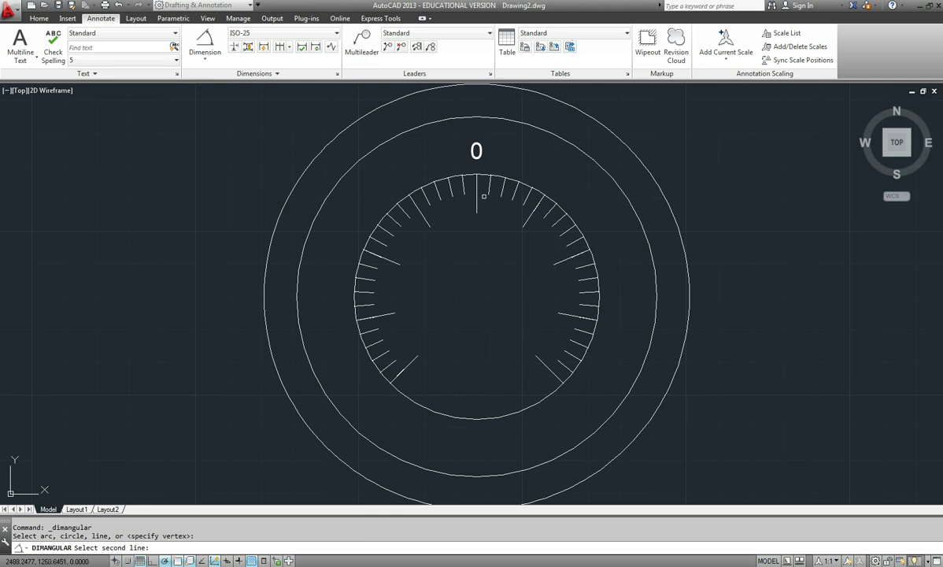
{"action": "left_click", "coordinate": [542, 364]}
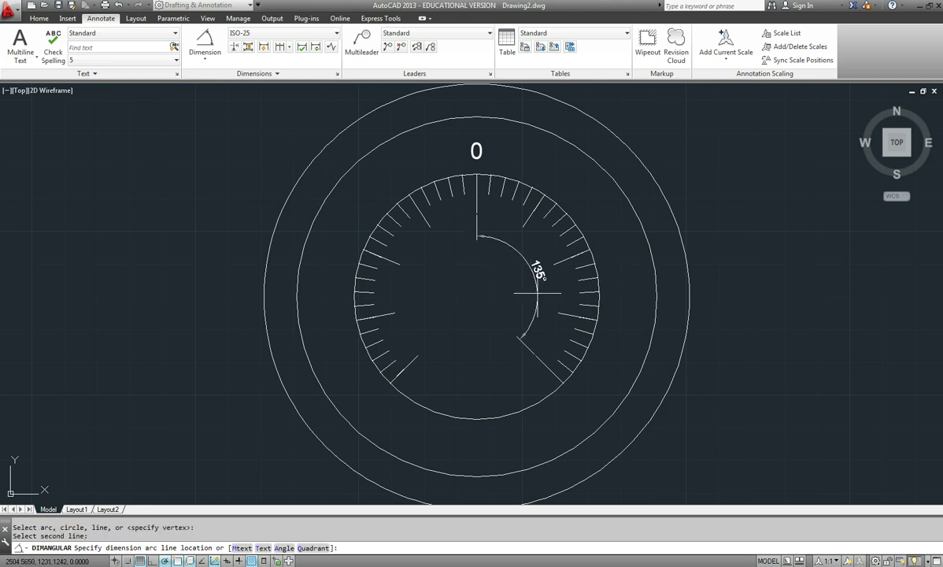
{"action": "key", "text": "Escape"}
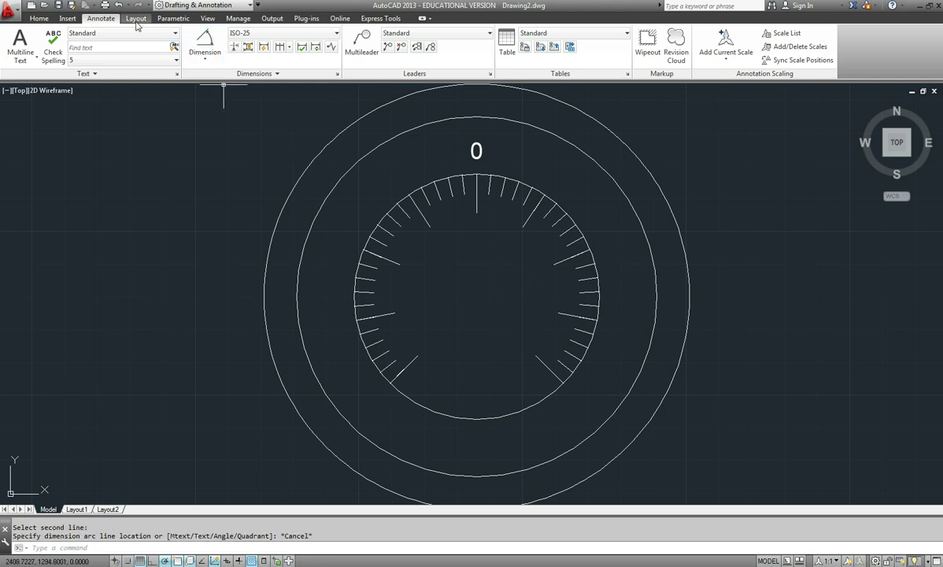
Rotate the '0' label -135° about the dial centre so it sits beside the last tick.
{"action": "left_click", "coordinate": [41, 18]}
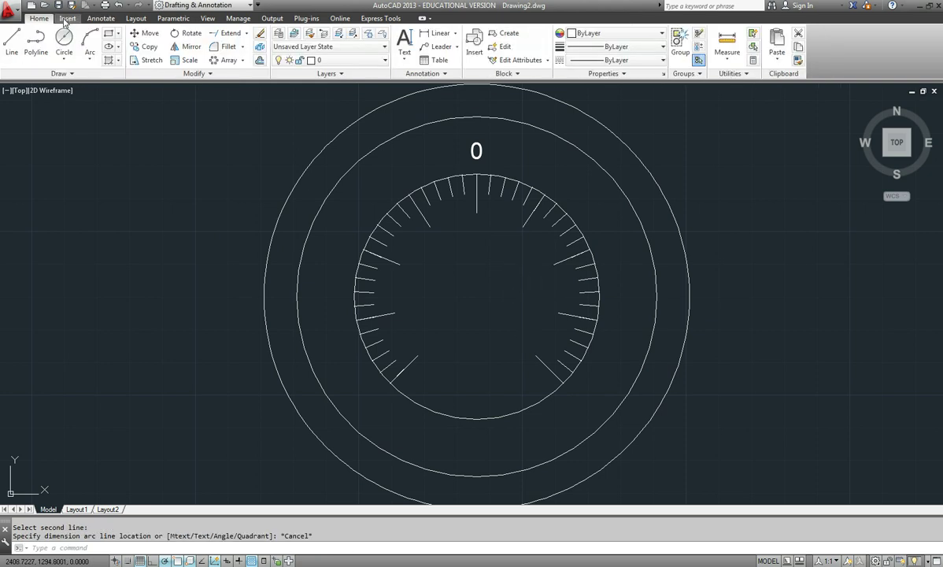
{"action": "left_click", "coordinate": [190, 36]}
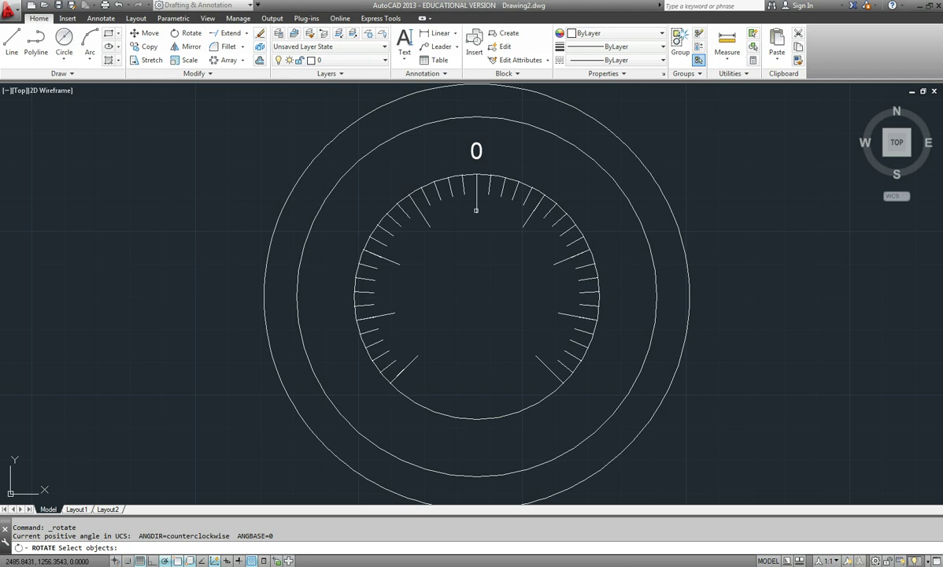
{"action": "left_click", "coordinate": [477, 152]}
{"action": "key", "text": "Return"}
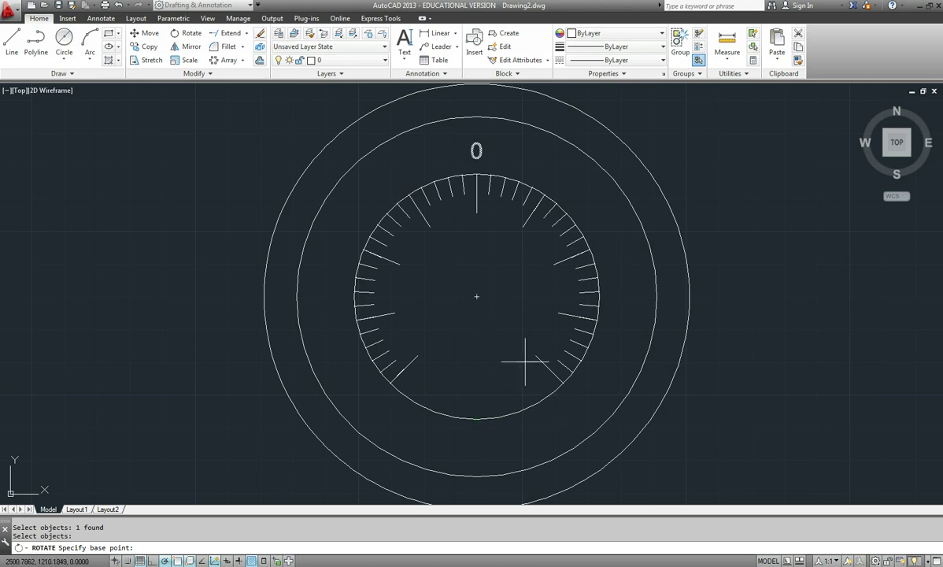
{"action": "left_click", "coordinate": [477, 296]}
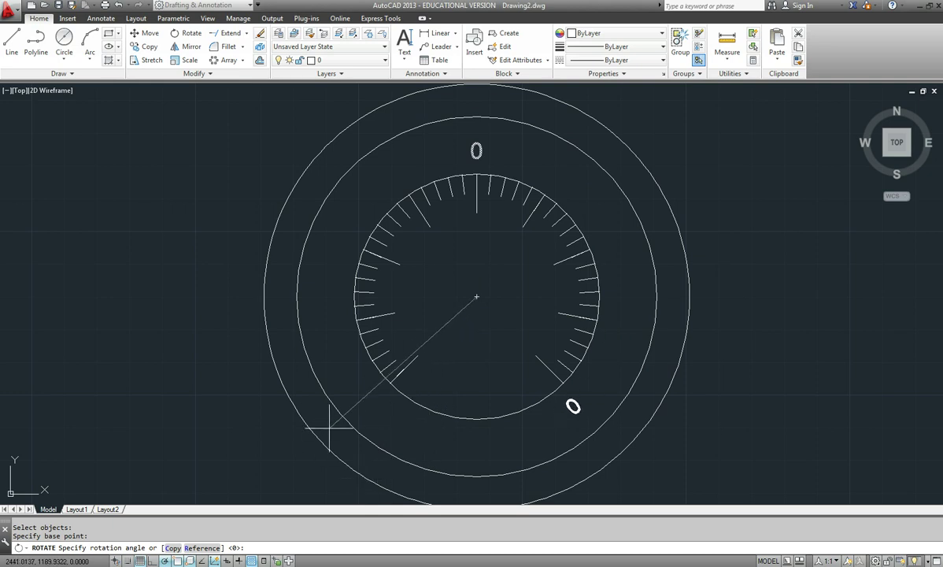
{"action": "type", "text": "135"}
{"action": "key", "text": "Return"}
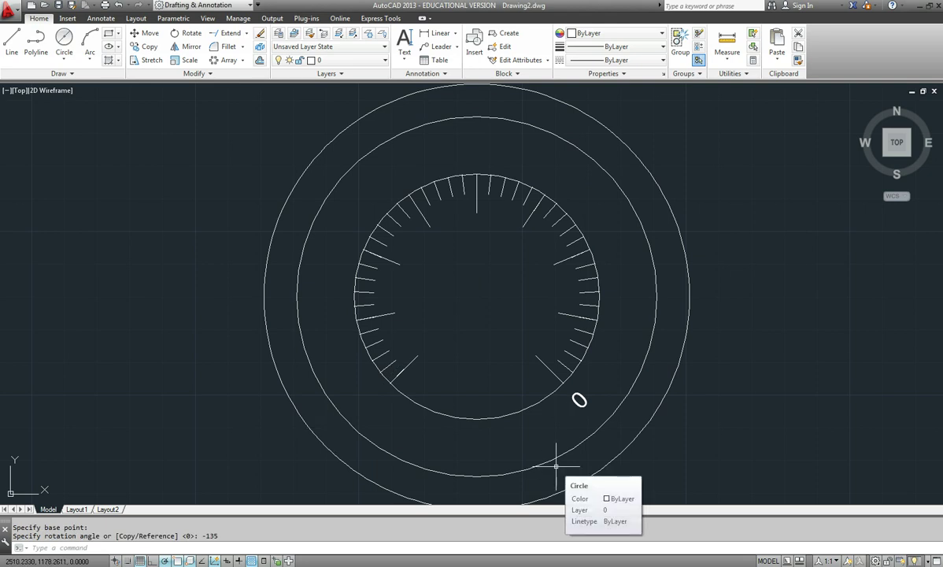